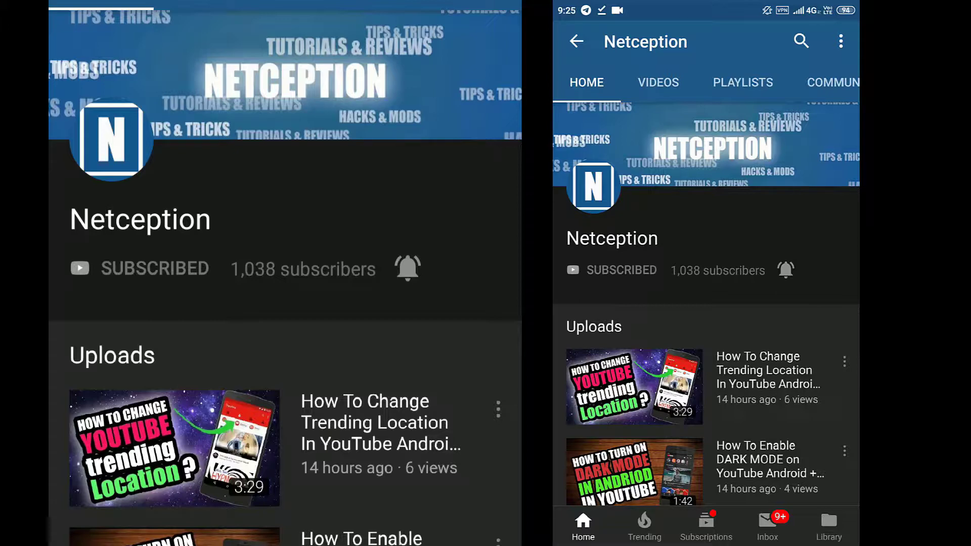
pyautogui.scroll(-5, 706, 304)
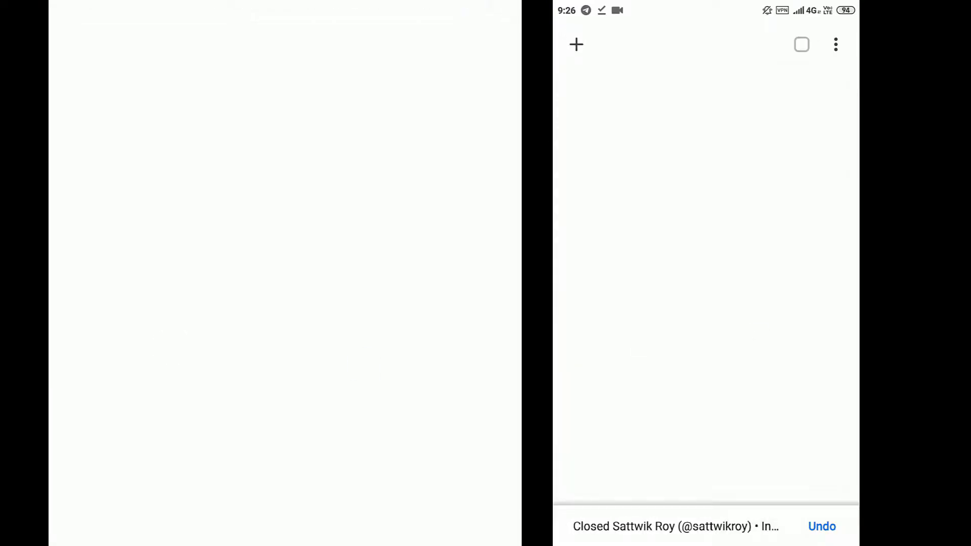
# - Open a fresh new tab, browse Chrome's settings, then return to the new tab page
pyautogui.click(576, 45)
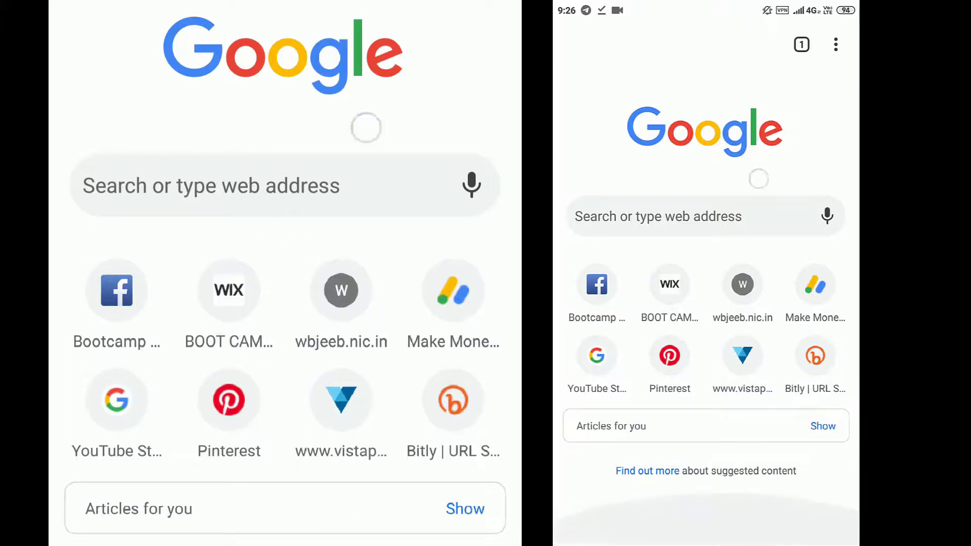
pyautogui.click(836, 45)
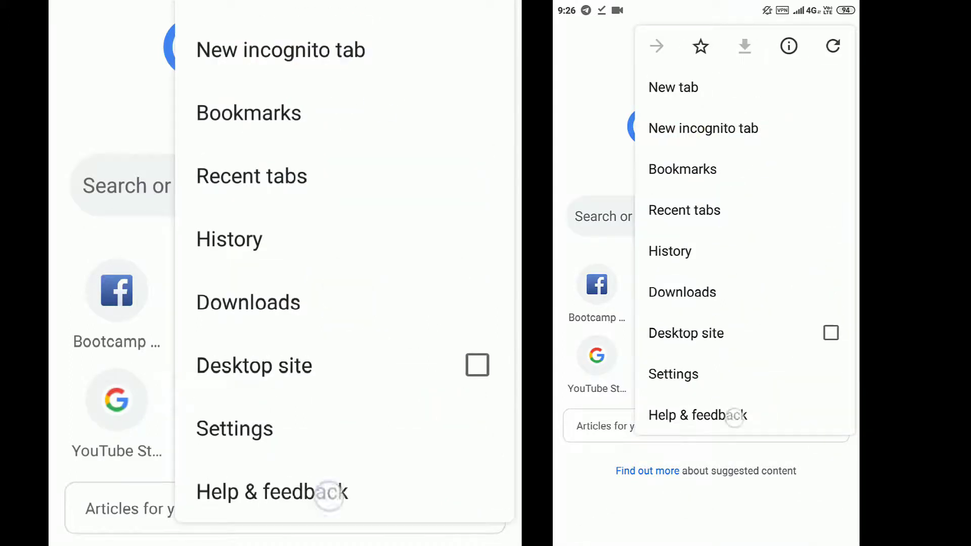
pyautogui.click(673, 374)
pyautogui.moveTo(775, 424); pyautogui.dragTo(775, 245)
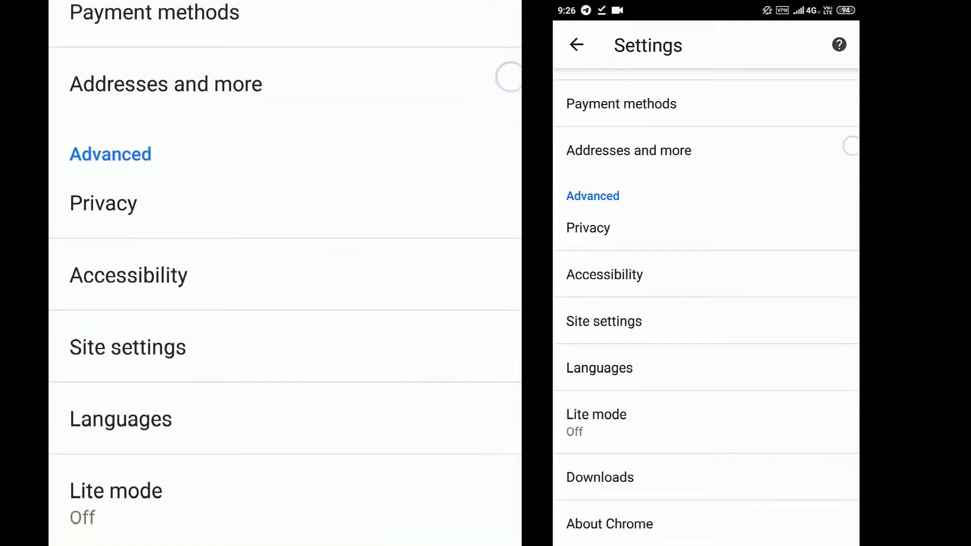
pyautogui.scroll(2, 707, 304)
pyautogui.scroll(-2, 718, 305)
pyautogui.scroll(3, 706, 303)
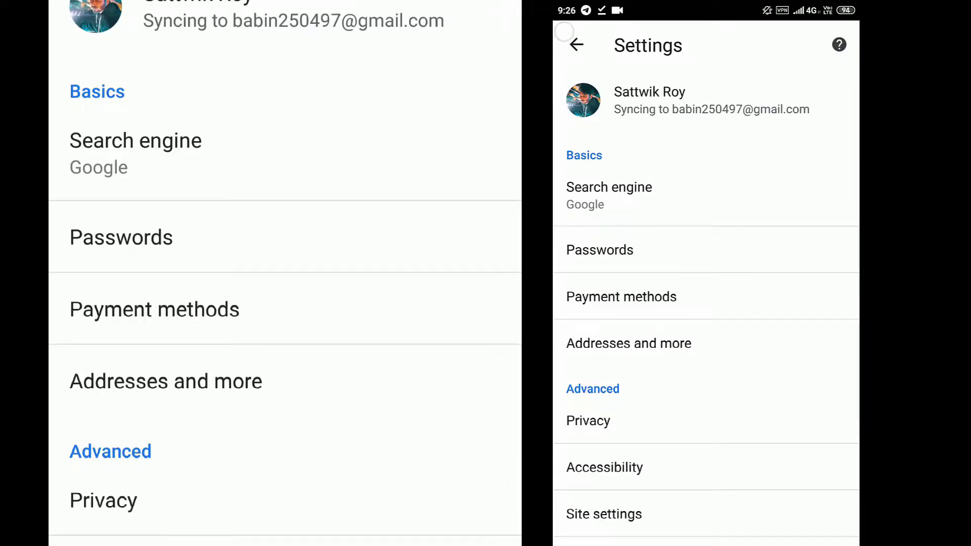
pyautogui.click(575, 45)
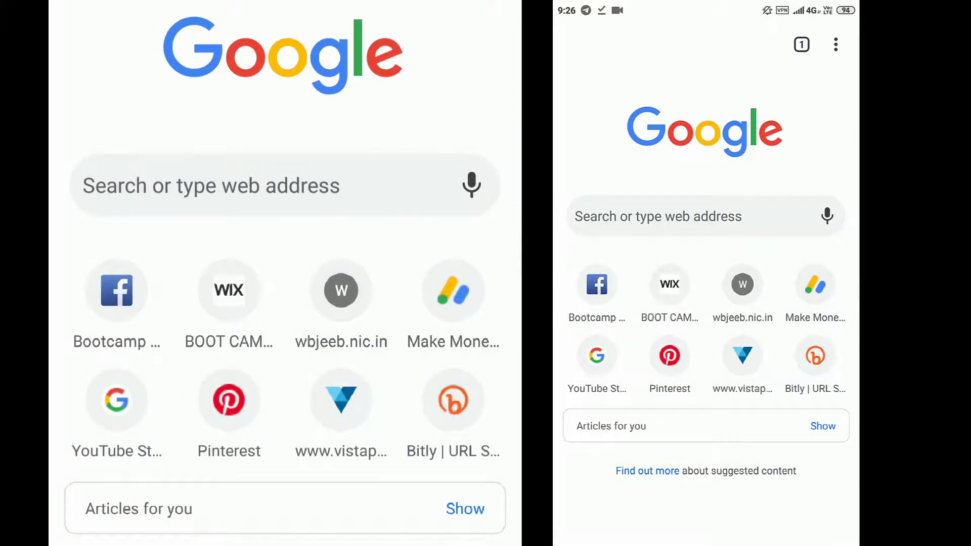
# - Search Google for 'extension for google chrome android' and expand the answers about mobile extensions
pyautogui.click(672, 216)
pyautogui.write('ex')
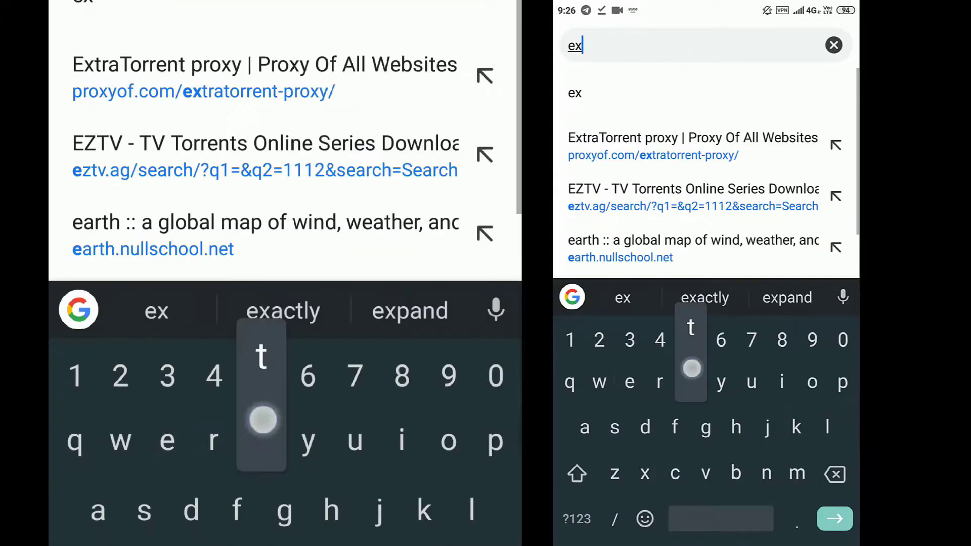
pyautogui.write('tens')
pyautogui.click(787, 297)
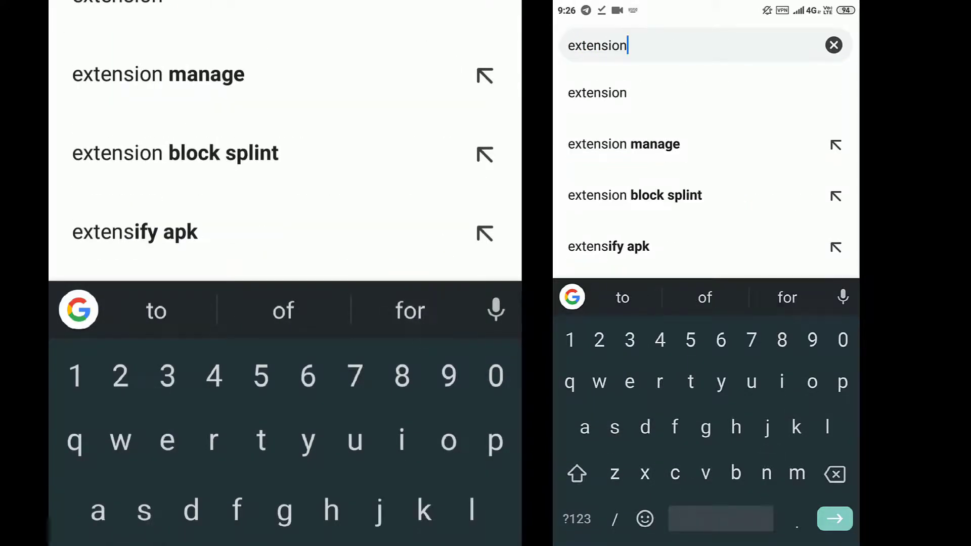
pyautogui.write(' for ')
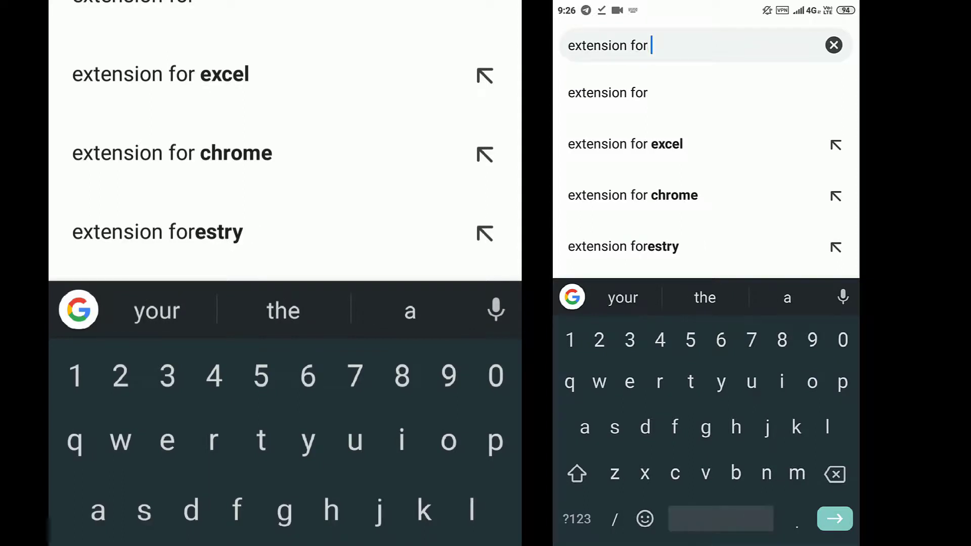
pyautogui.write('hoo')
pyautogui.click(704, 298)
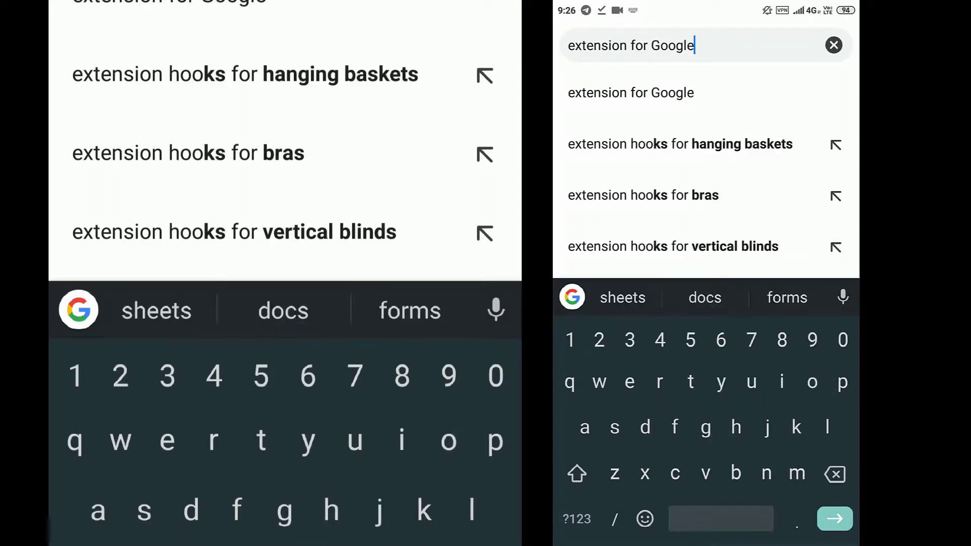
pyautogui.write(' chrome')
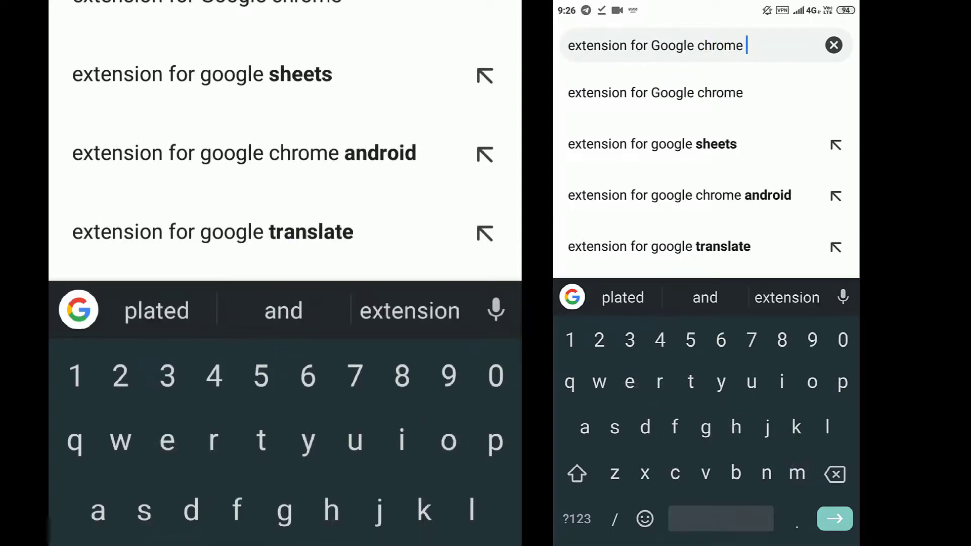
pyautogui.click(679, 144)
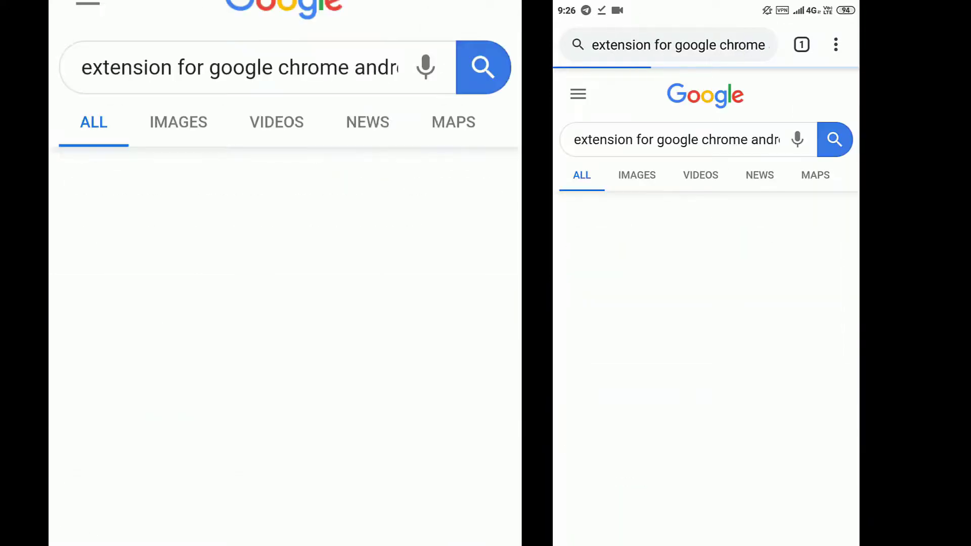
pyautogui.scroll(-5, 485, 303)
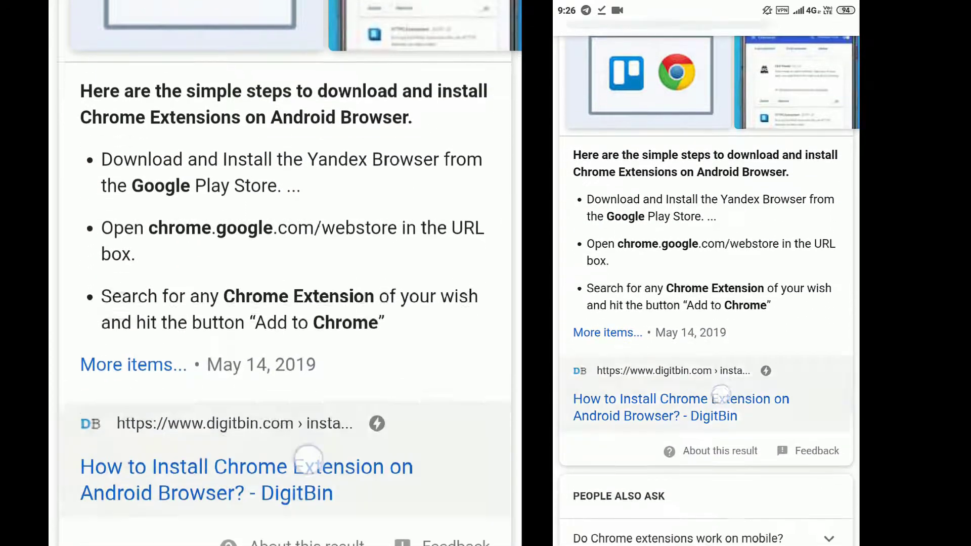
pyautogui.scroll(-3, 706, 304)
pyautogui.scroll(-2, 706, 304)
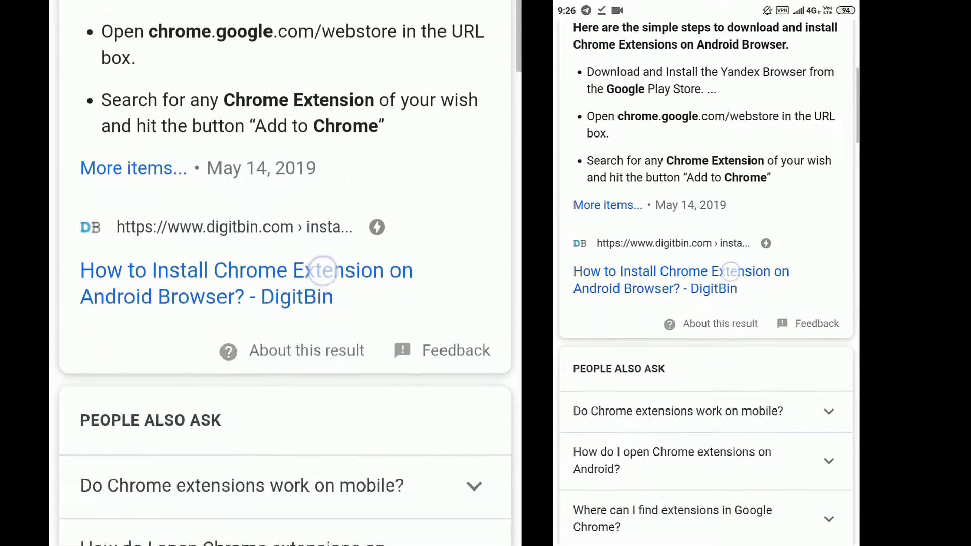
pyautogui.scroll(-5, 705, 304)
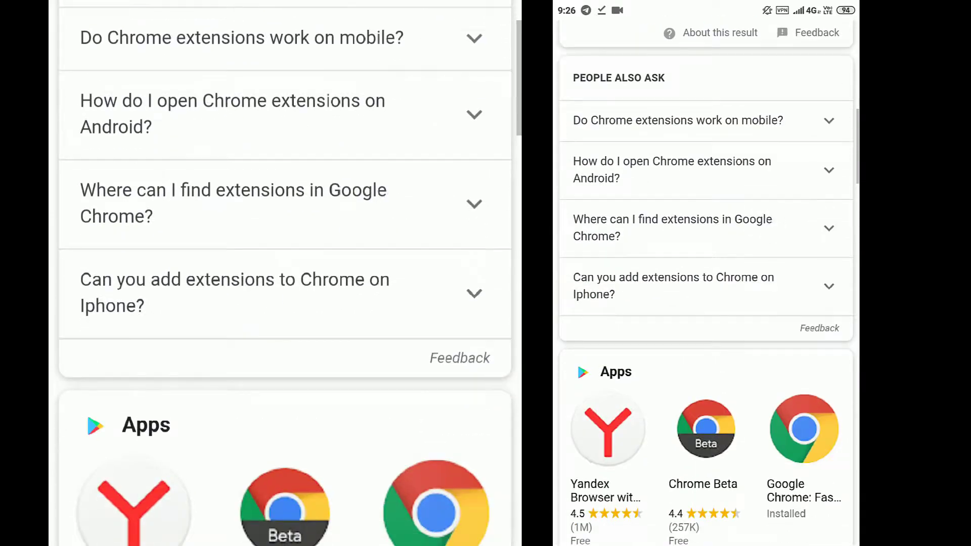
pyautogui.click(677, 151)
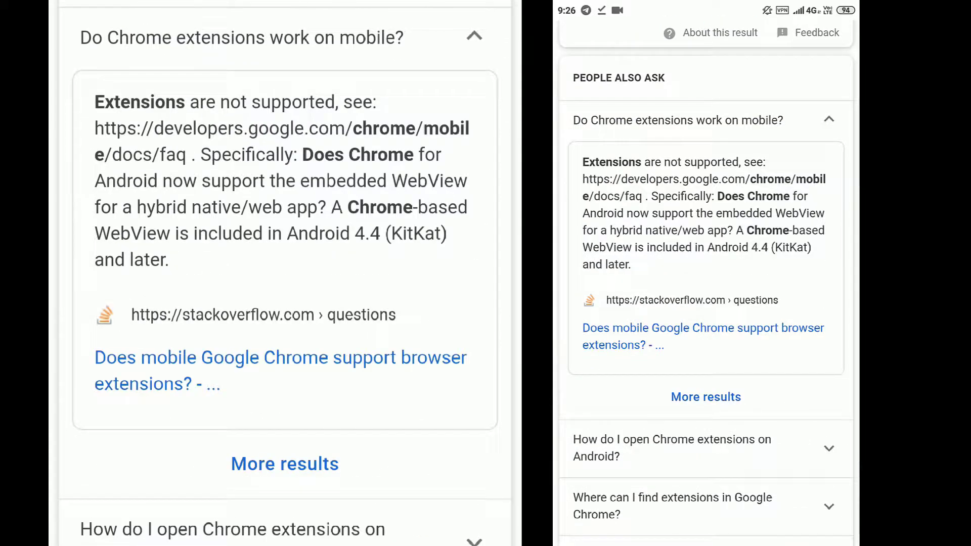
pyautogui.scroll(-3, 706, 303)
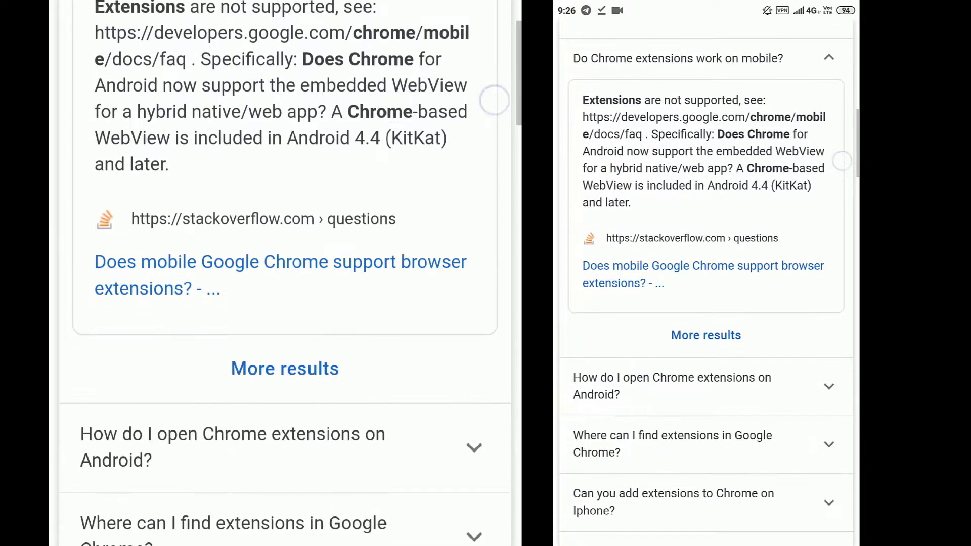
pyautogui.scroll(-5, 706, 303)
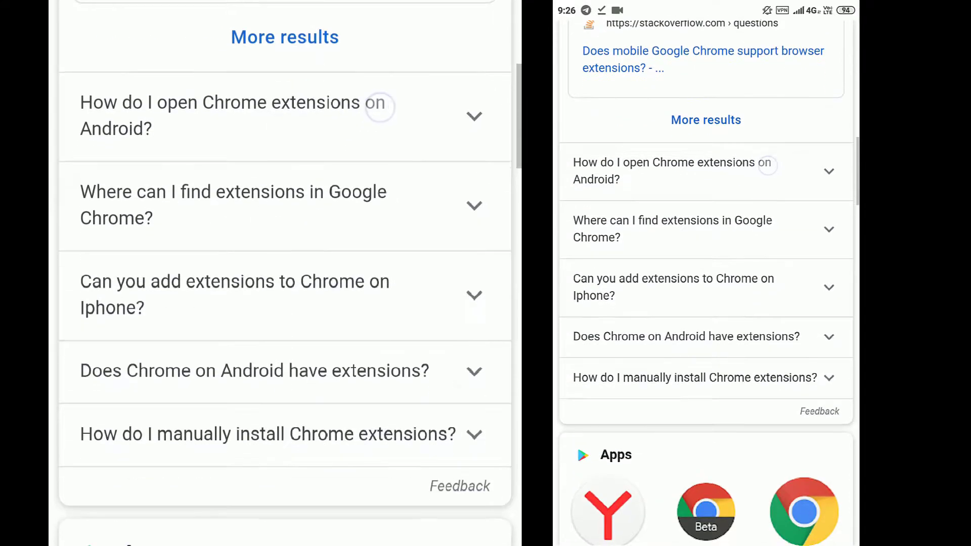
pyautogui.click(690, 220)
pyautogui.scroll(-2, 705, 304)
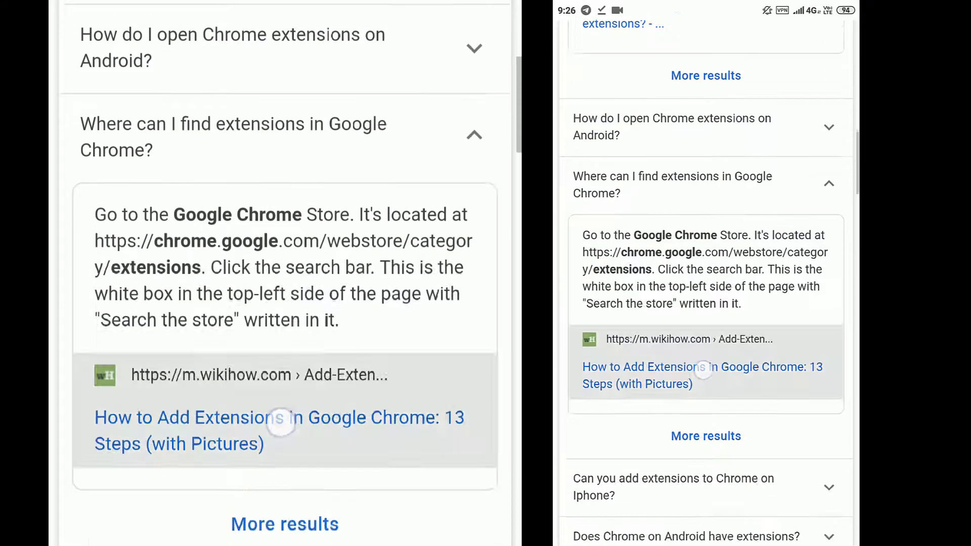
pyautogui.scroll(-4, 705, 304)
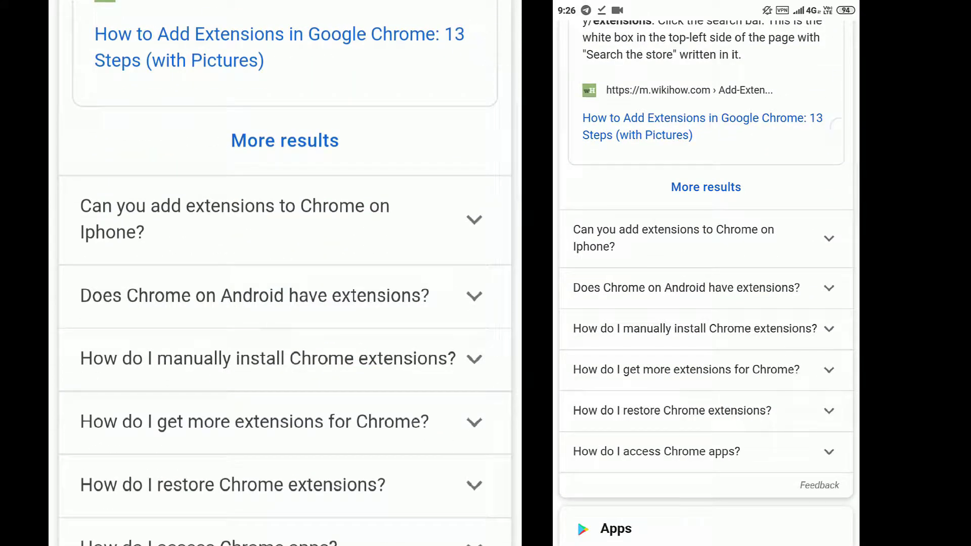
pyautogui.scroll(4, 706, 303)
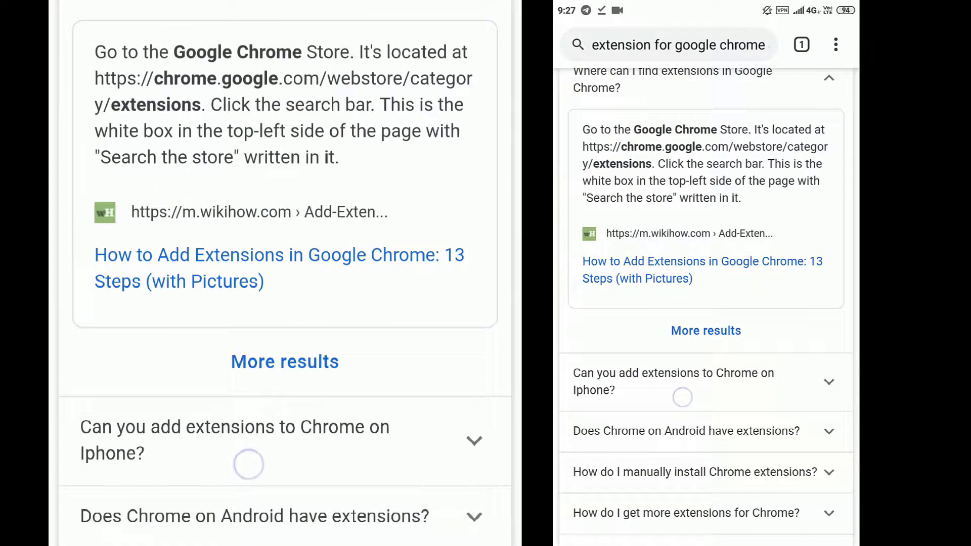
pyautogui.scroll(-10, 706, 303)
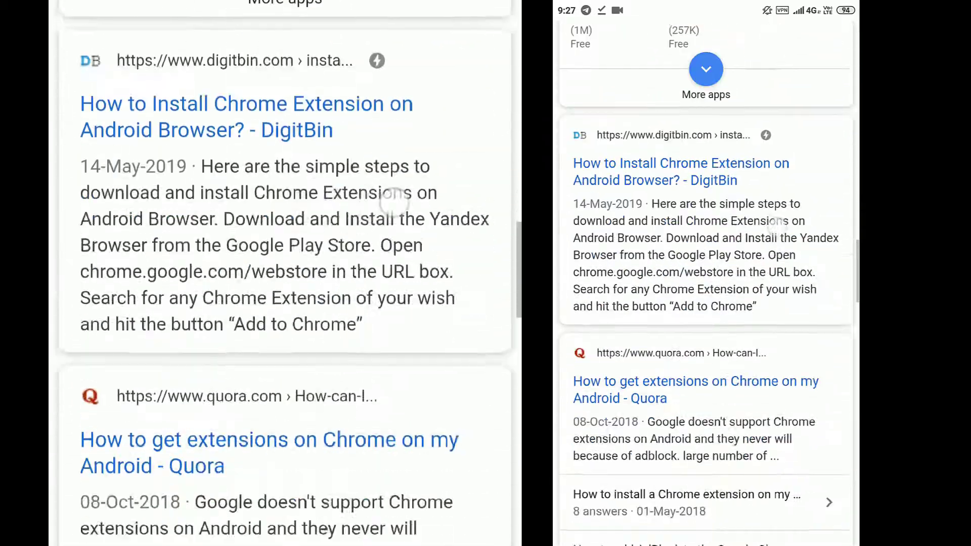
pyautogui.scroll(-2, 706, 304)
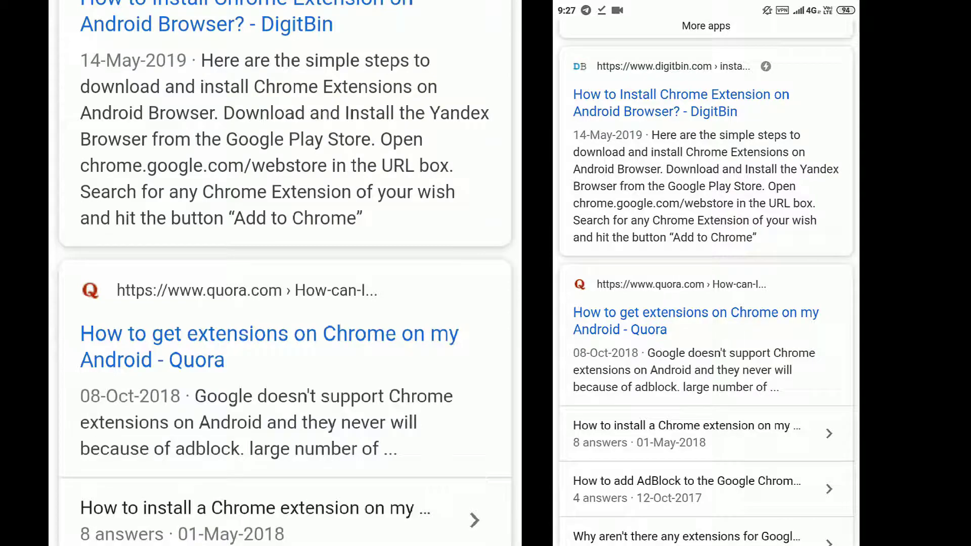
pyautogui.scroll(-8, 706, 304)
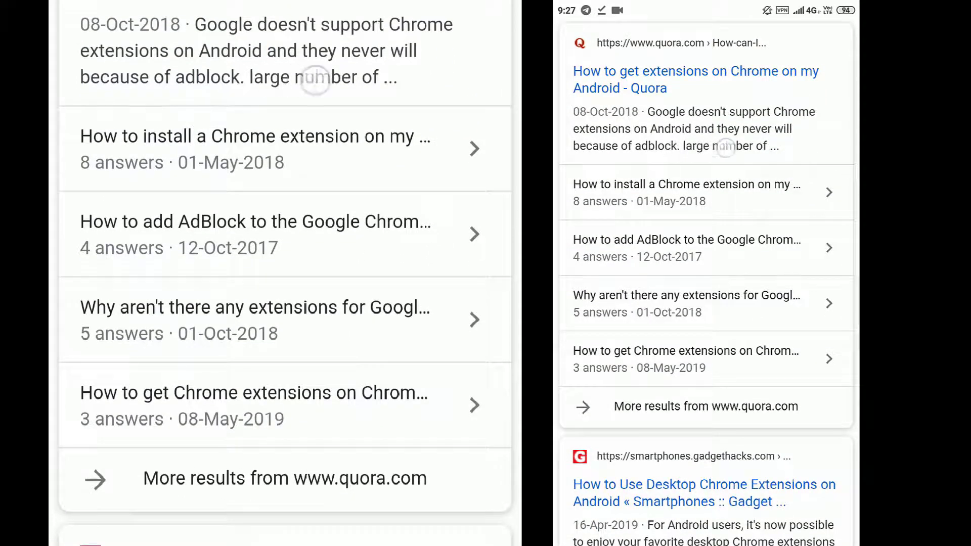
pyautogui.scroll(-1, 706, 304)
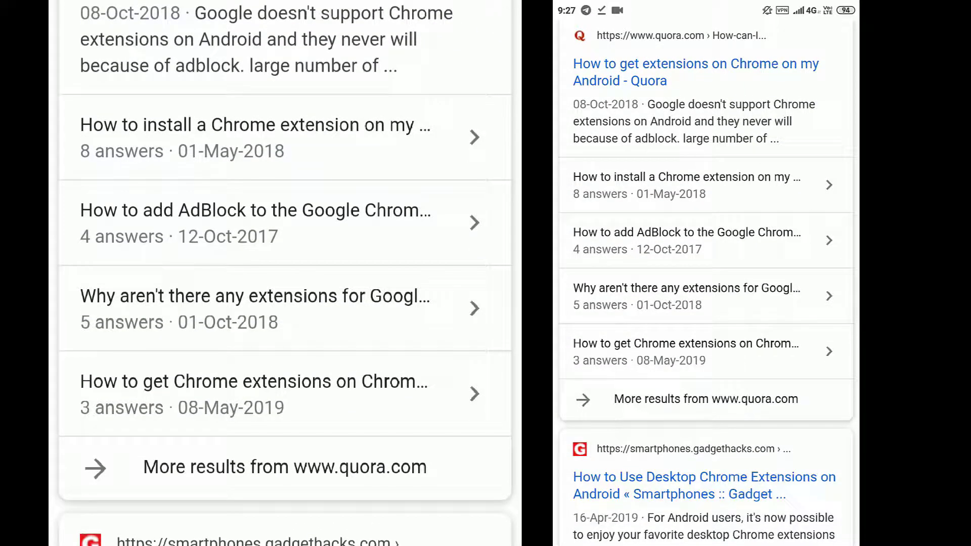
pyautogui.scroll(-5, 706, 303)
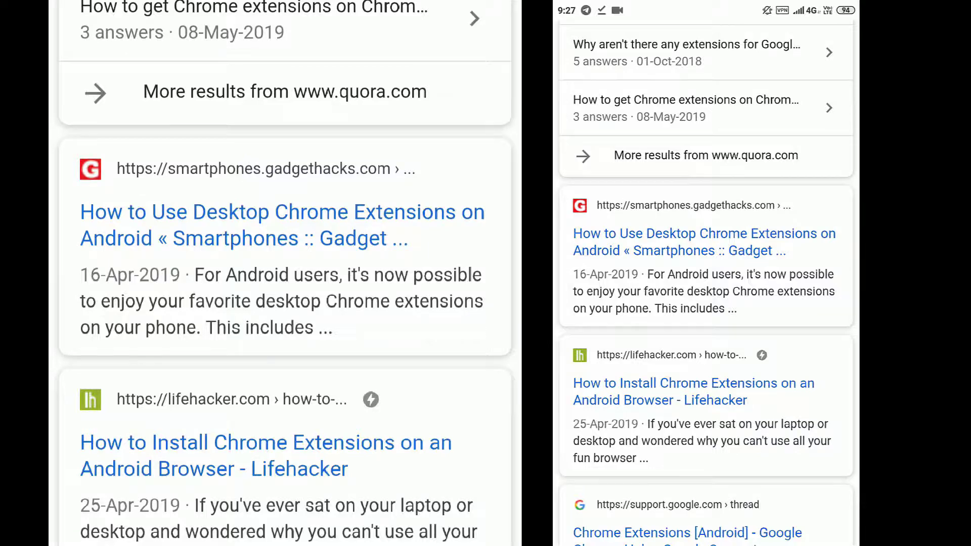
pyautogui.scroll(-2, 706, 304)
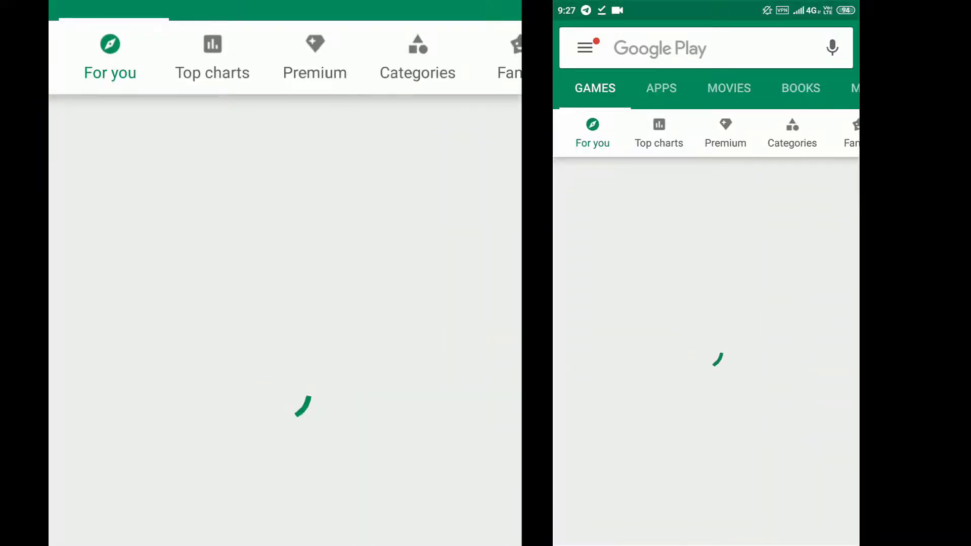
pyautogui.write('k')
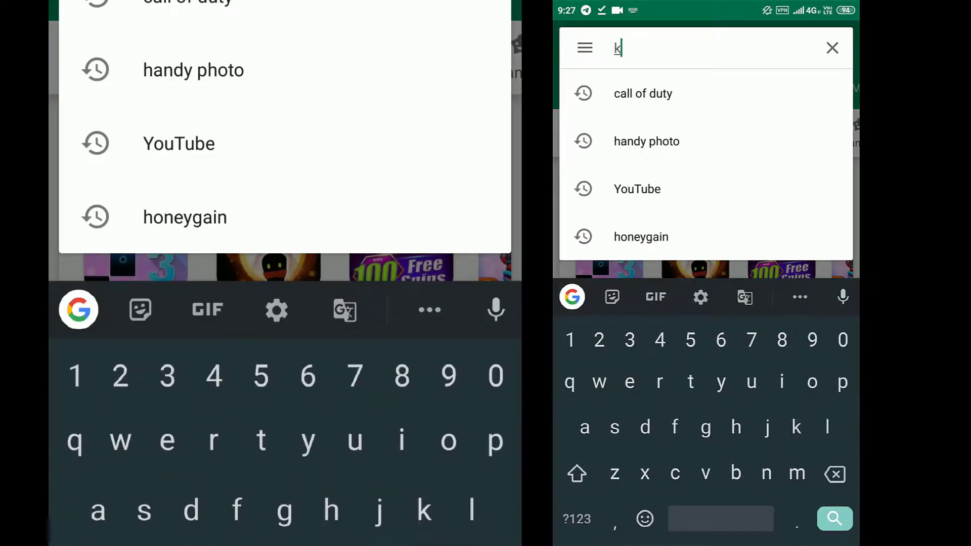
pyautogui.write('iwi')
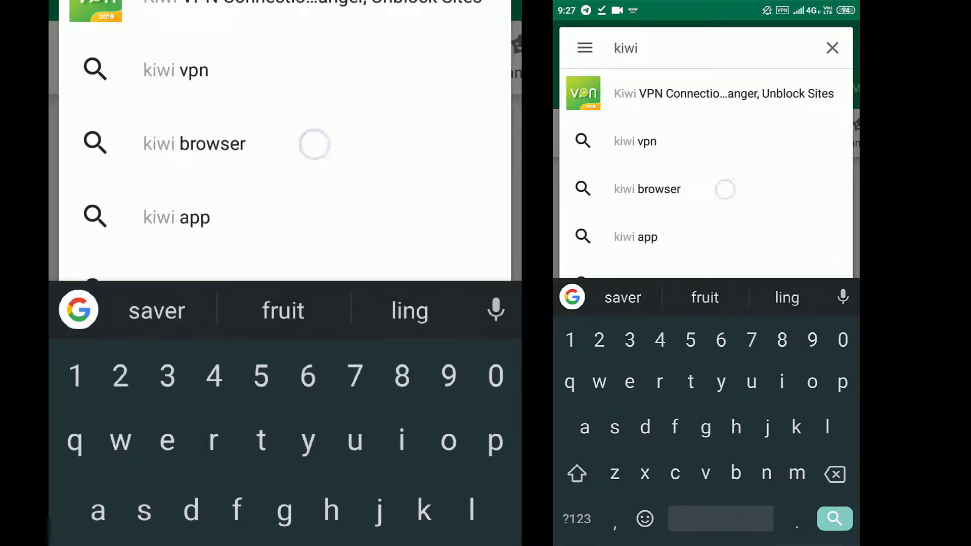
# - Search Google Play for 'kiwi browser' and install Kiwi Browser from its store page
pyautogui.click(725, 190)
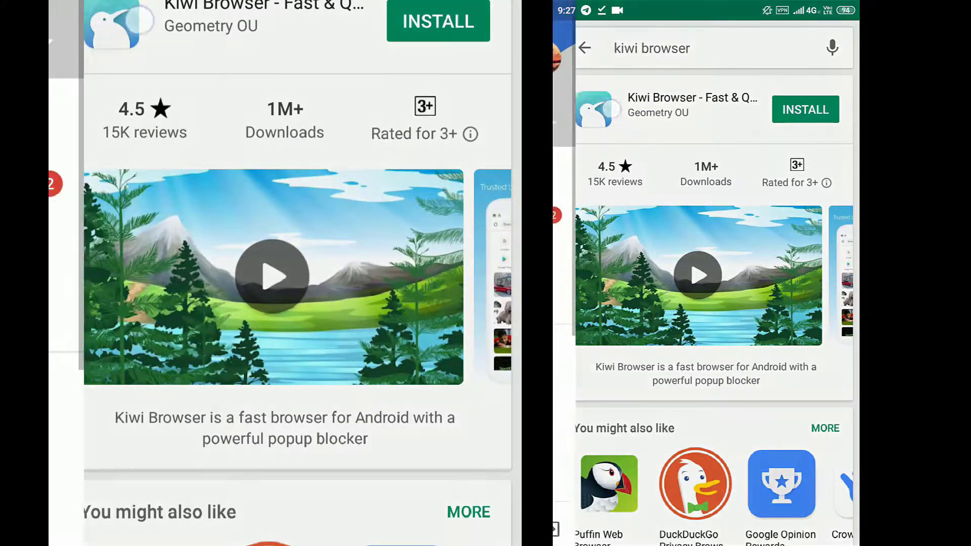
pyautogui.moveTo(556, 258); pyautogui.dragTo(592, 258)
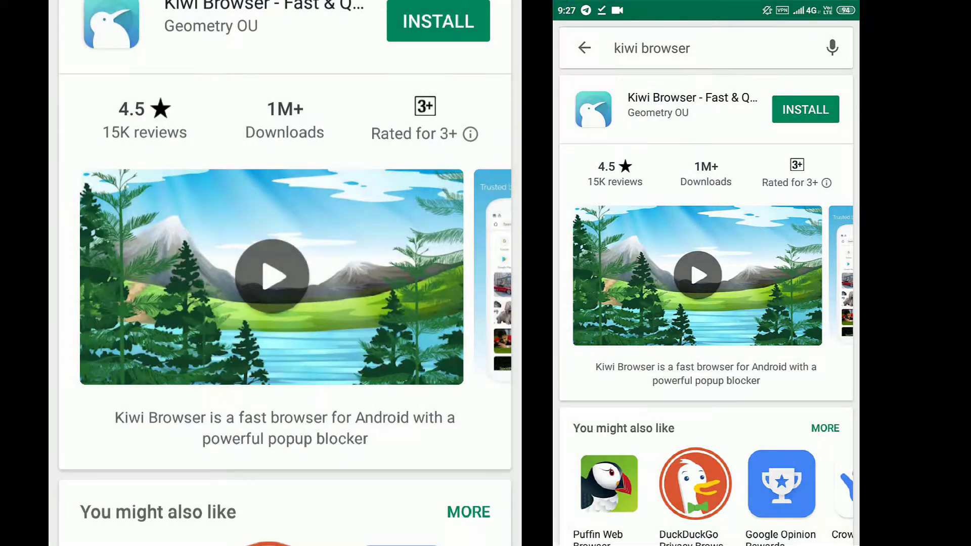
pyautogui.click(805, 110)
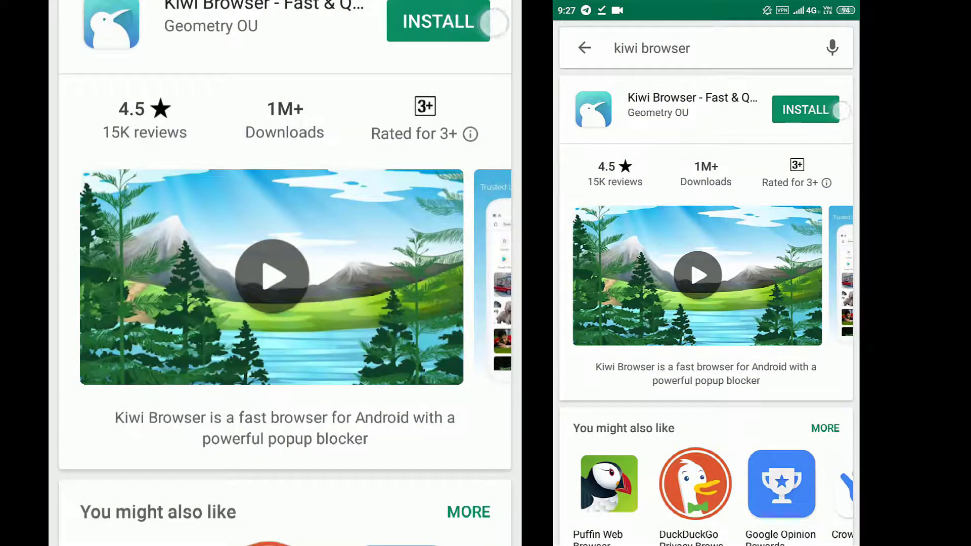
pyautogui.click(805, 110)
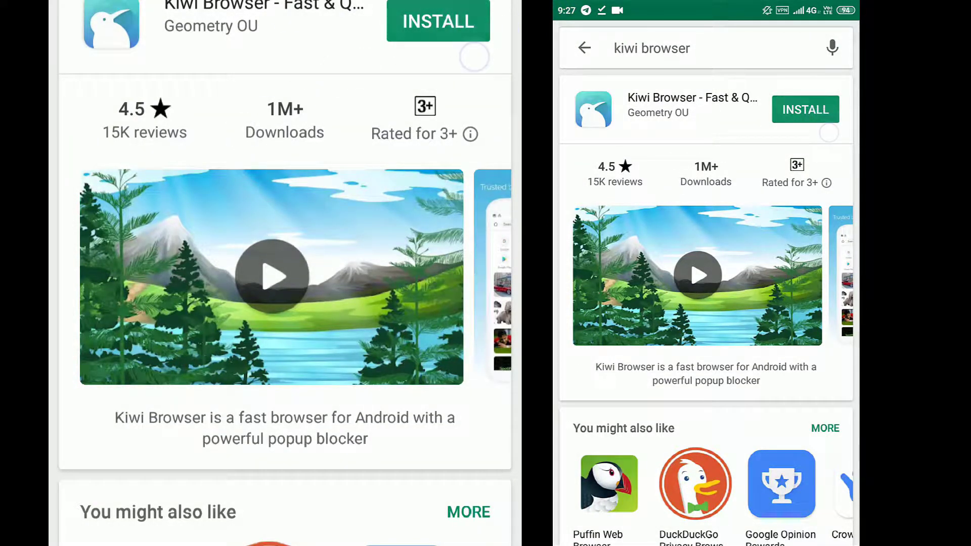
pyautogui.click(692, 103)
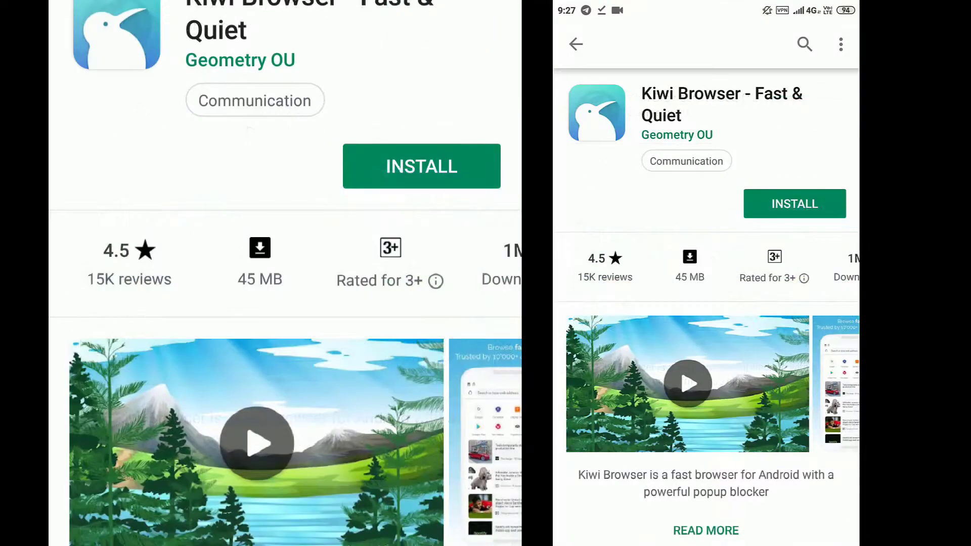
pyautogui.click(794, 204)
pyautogui.scroll(2, 664, 245)
pyautogui.scroll(1, 664, 245)
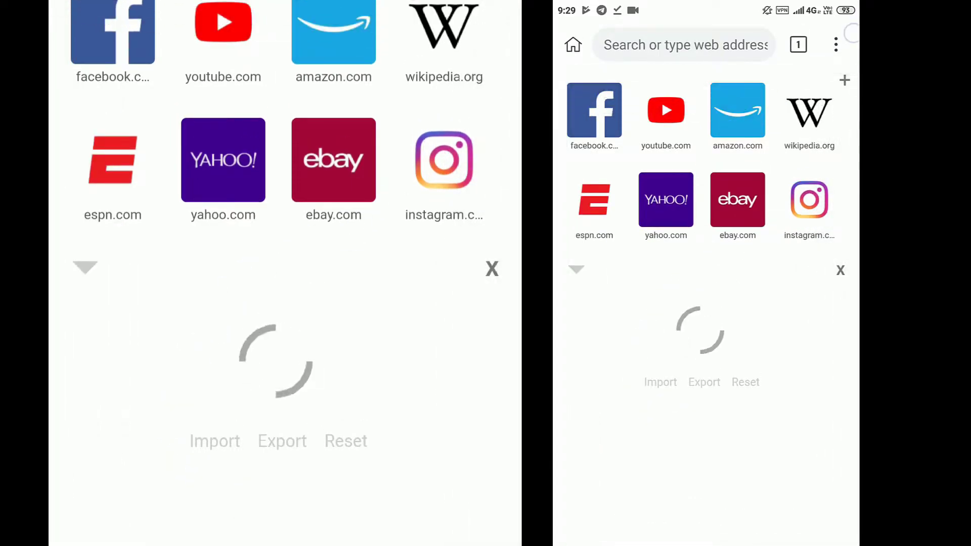
# - Check Kiwi's menu and tab overview, close both open tabs, and open a fresh new tab
pyautogui.click(836, 45)
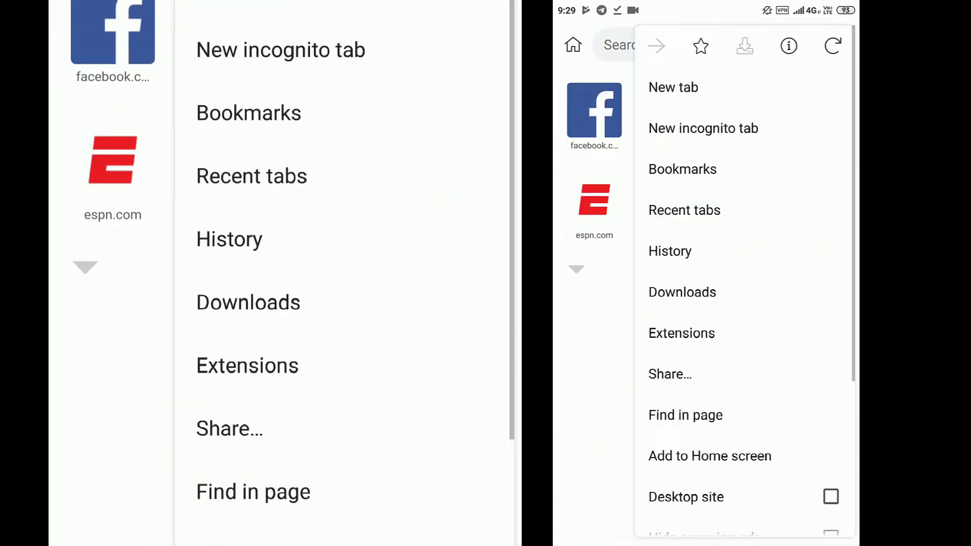
pyautogui.scroll(-5, 744, 304)
pyautogui.scroll(5, 743, 303)
pyautogui.click(592, 363)
pyautogui.scroll(-4, 686, 363)
pyautogui.scroll(4, 687, 363)
pyautogui.click(798, 45)
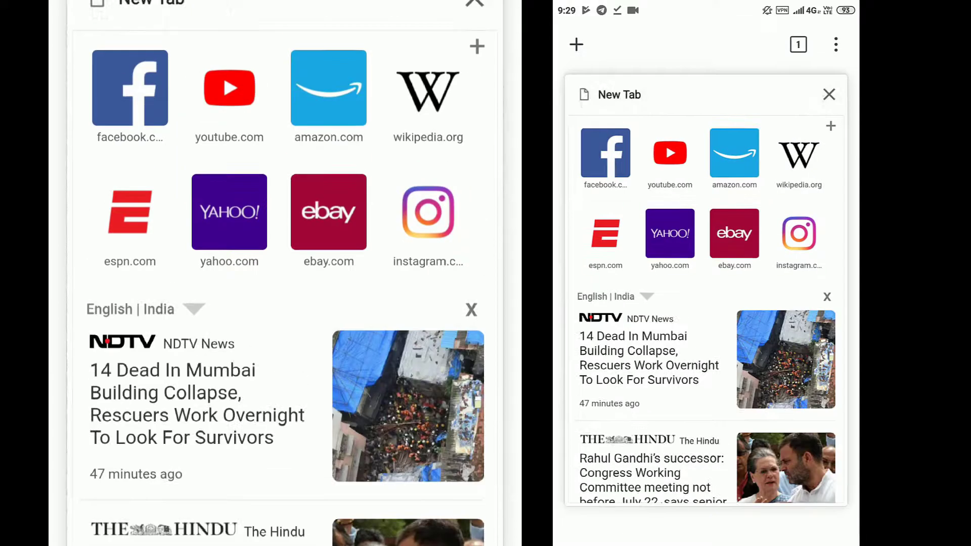
pyautogui.click(577, 45)
pyautogui.scroll(-5, 706, 341)
pyautogui.click(798, 45)
pyautogui.click(828, 243)
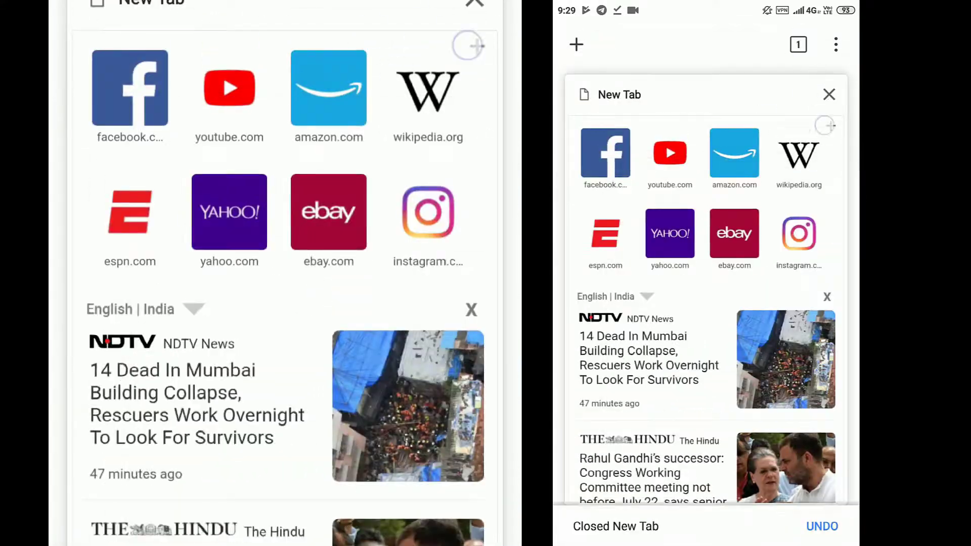
pyautogui.click(829, 94)
pyautogui.click(576, 45)
# - Look through Kiwi's settings, then turn on Night mode from the main menu
pyautogui.click(837, 45)
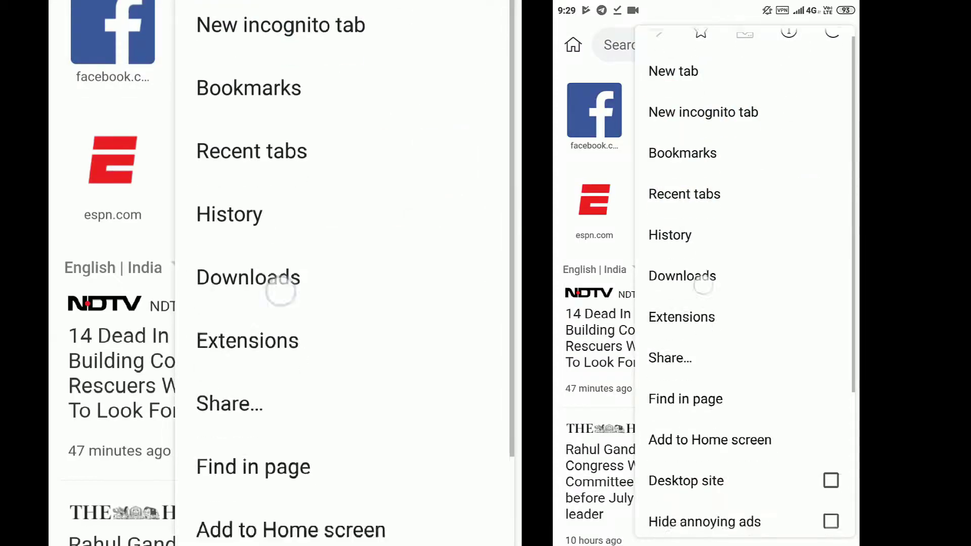
pyautogui.scroll(-3, 721, 304)
pyautogui.click(675, 450)
pyautogui.click(576, 44)
pyautogui.click(844, 35)
pyautogui.scroll(-3, 744, 304)
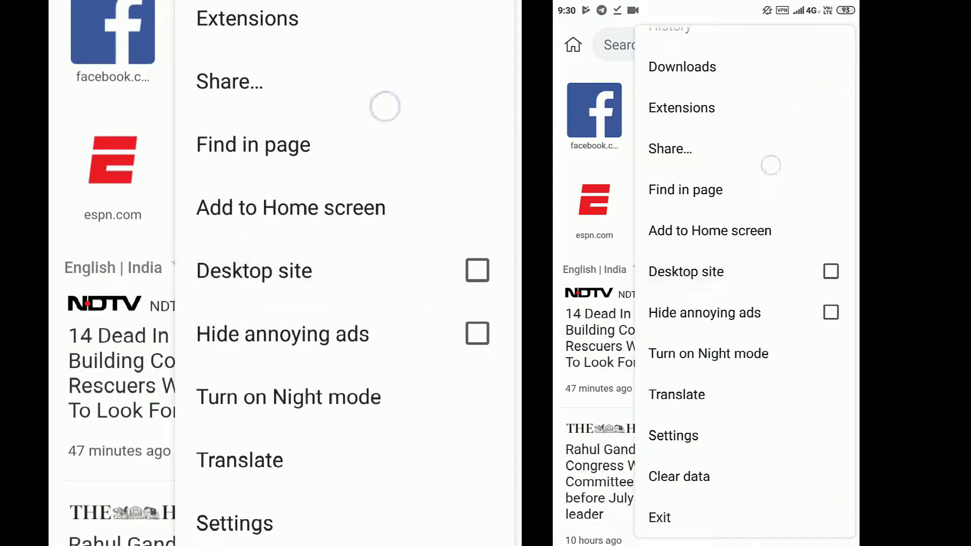
pyautogui.scroll(2, 738, 379)
pyautogui.scroll(-3, 738, 379)
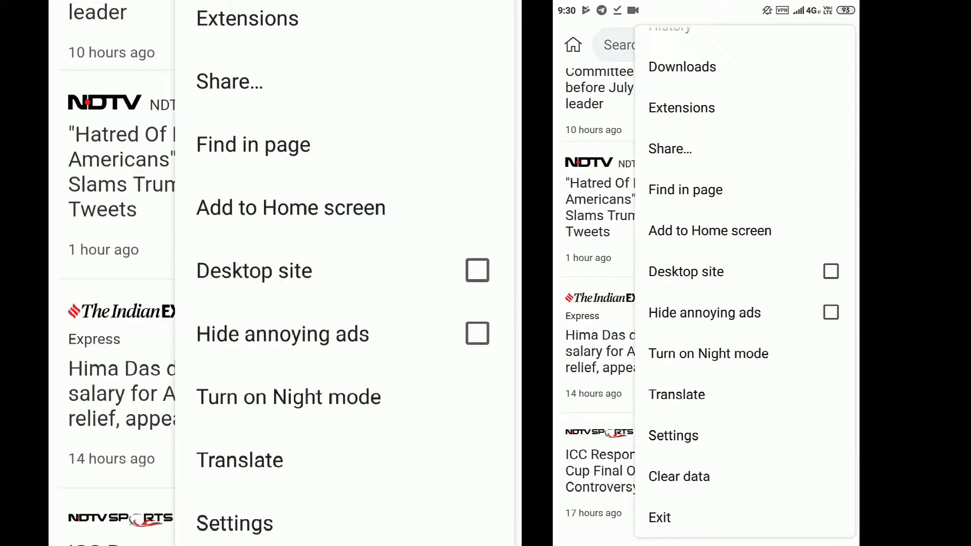
pyautogui.click(794, 414)
pyautogui.scroll(-5, 706, 304)
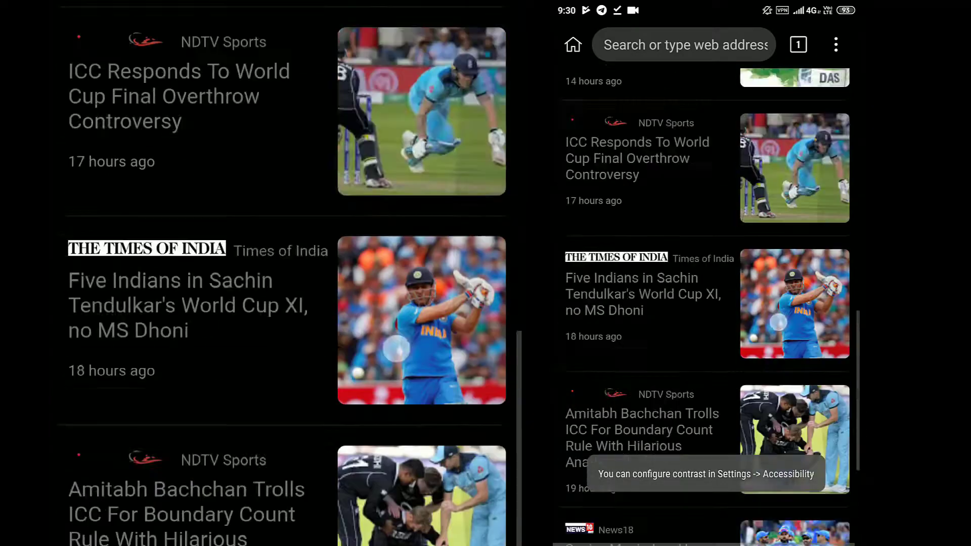
pyautogui.scroll(10, 706, 304)
# - Open the Extensions page from Kiwi's main menu
pyautogui.click(836, 44)
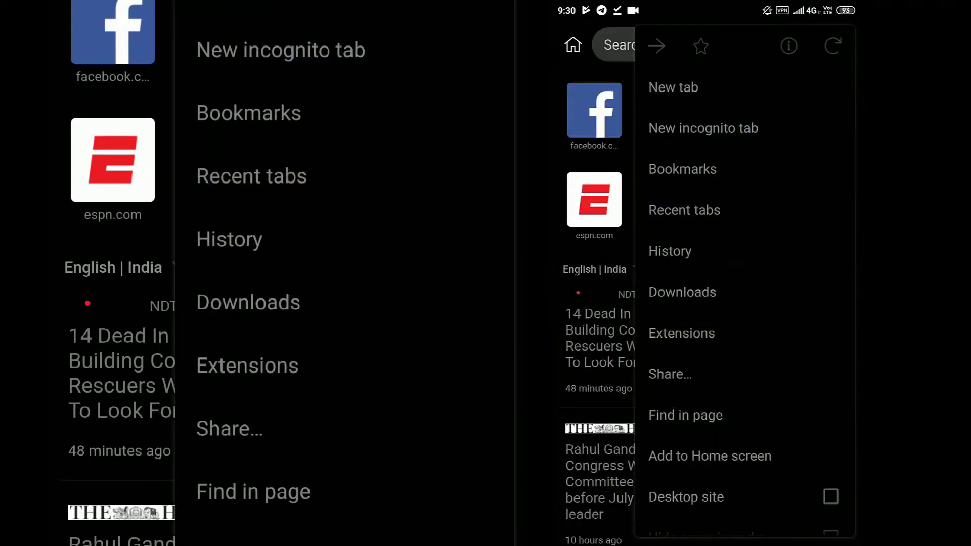
pyautogui.scroll(-5, 744, 304)
pyautogui.scroll(-3, 744, 303)
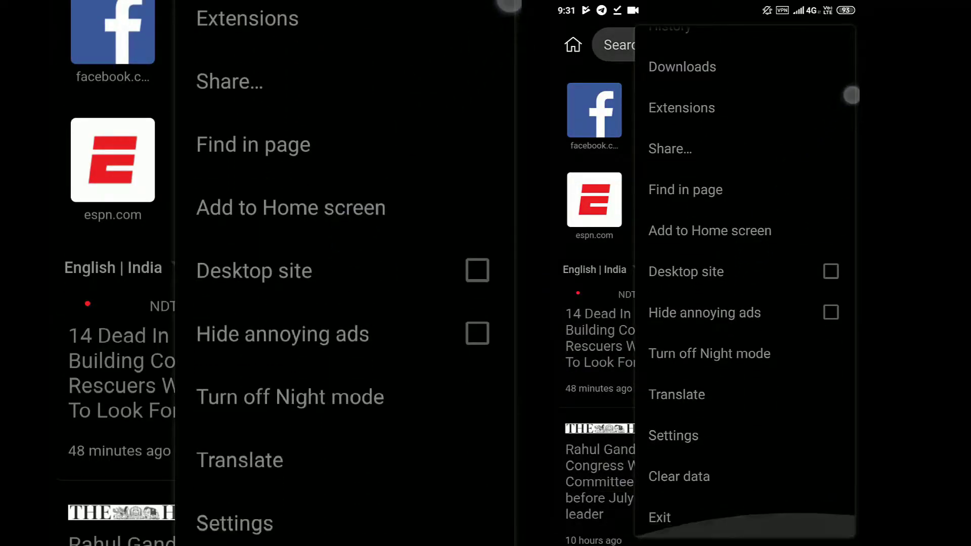
pyautogui.click(681, 107)
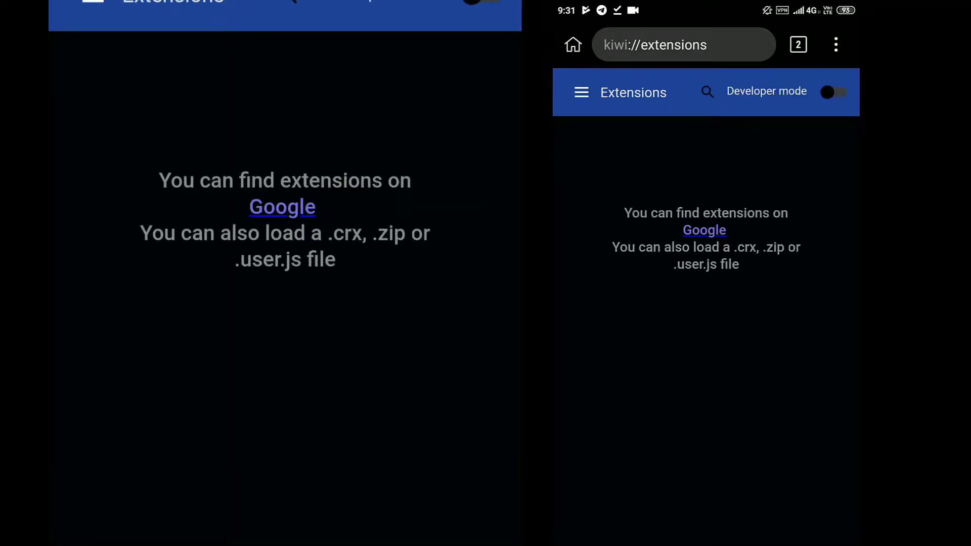
# - Search Google for Chrome Extensions to reach the Chrome Web Store, and hide annoying ads
pyautogui.click(704, 230)
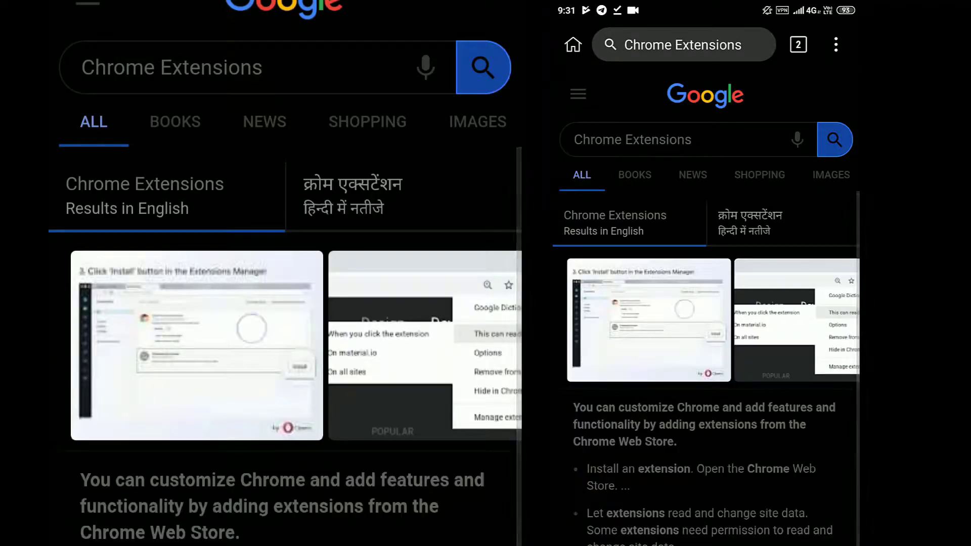
pyautogui.scroll(-5, 706, 342)
pyautogui.scroll(-6, 706, 305)
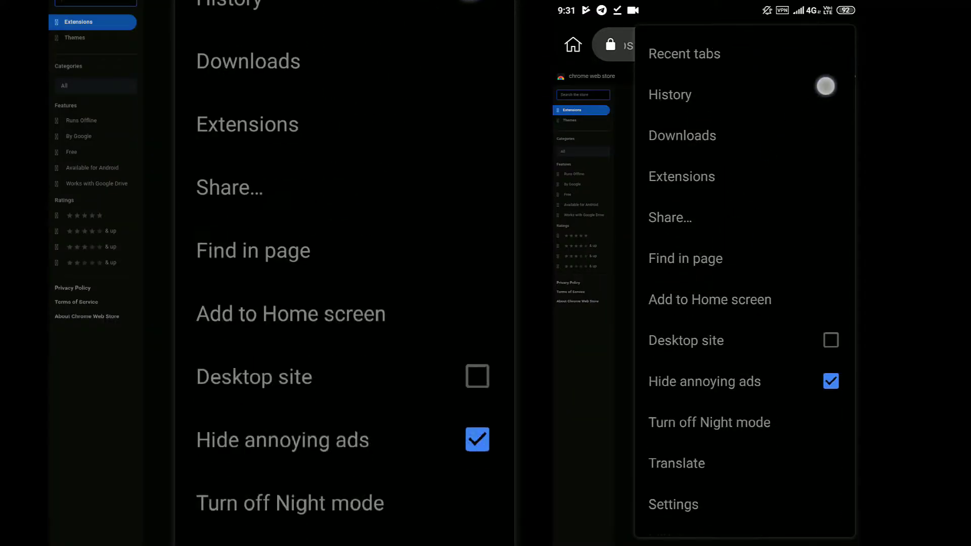
pyautogui.scroll(3, 782, 274)
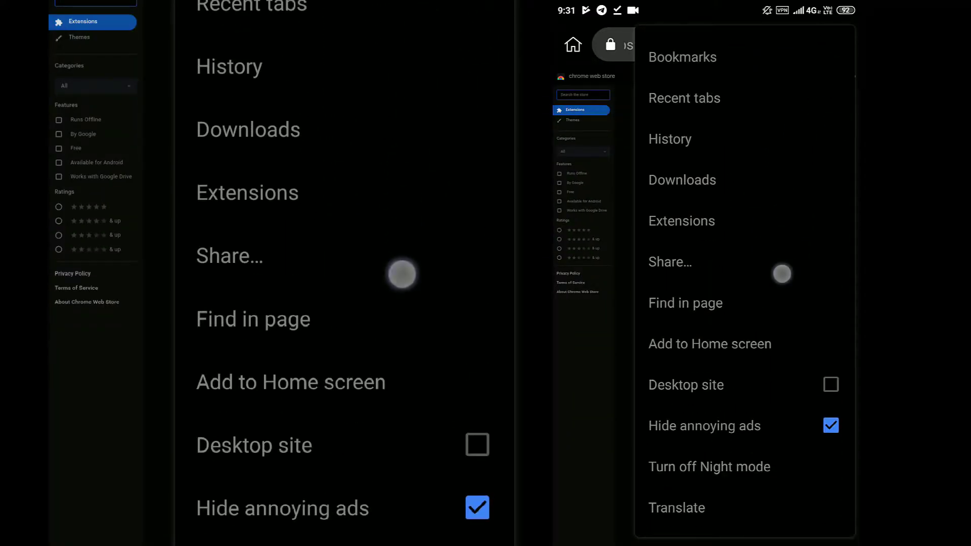
pyautogui.click(830, 425)
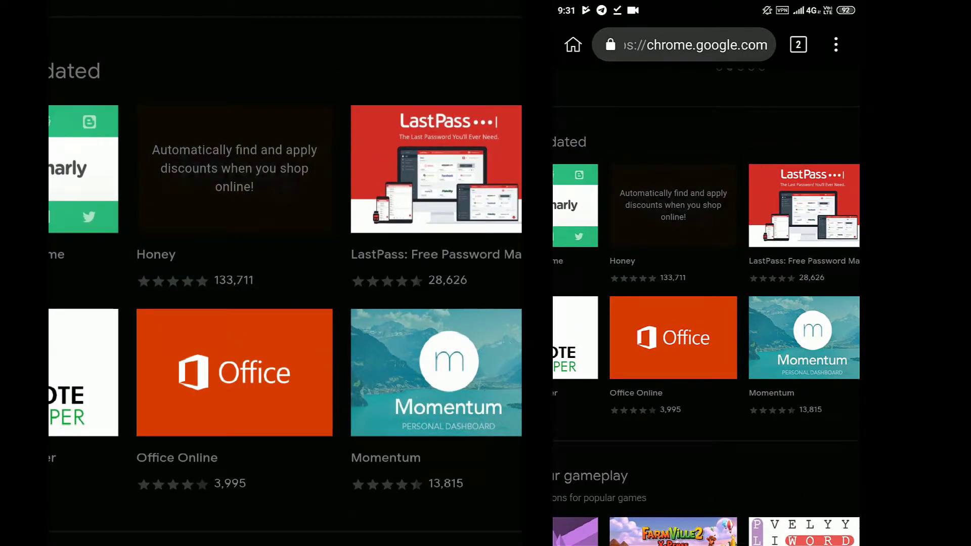
# - Open Honey's store page, browse its screenshots, and add Honey to the browser
pyautogui.click(673, 205)
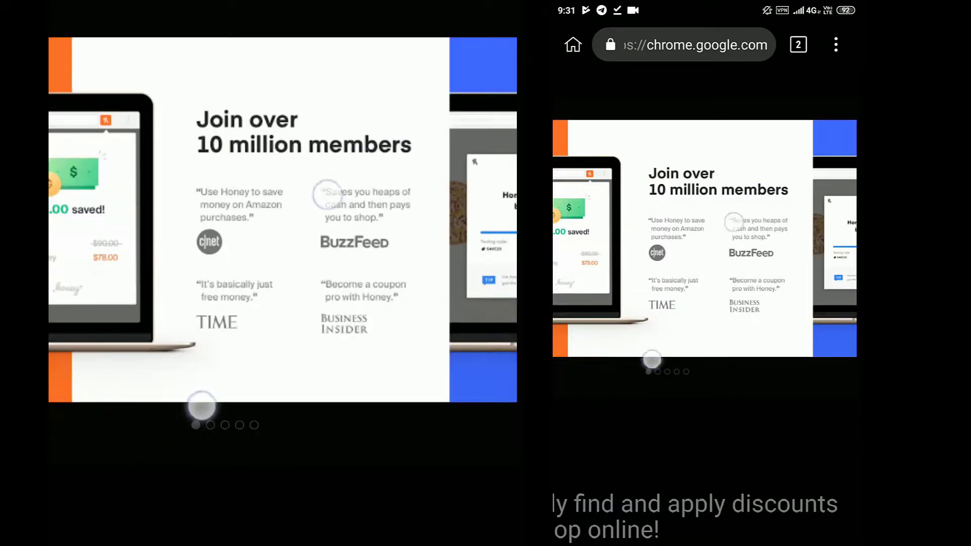
pyautogui.moveTo(379, 221); pyautogui.dragTo(114, 220)
pyautogui.scroll(-5, 304, 228)
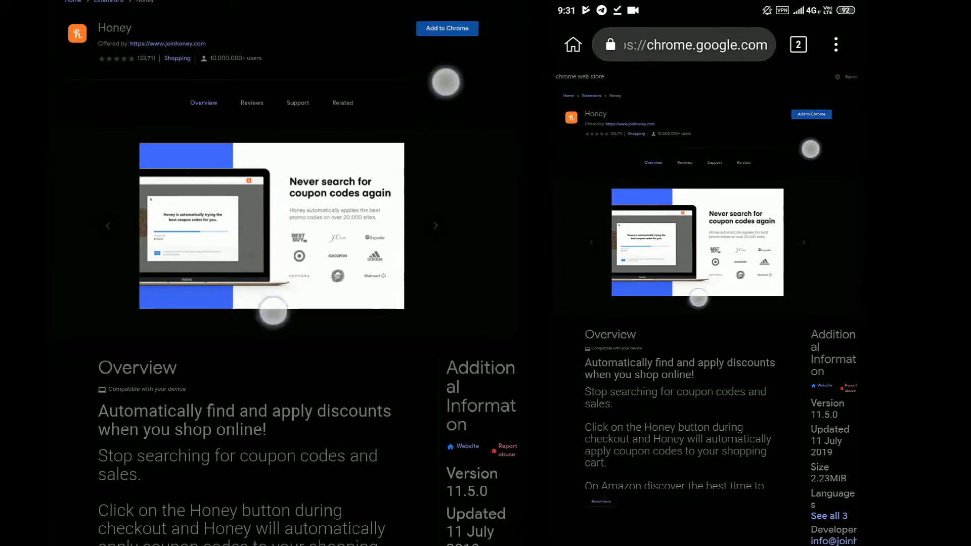
pyautogui.scroll(5, 304, 227)
pyautogui.click(411, 65)
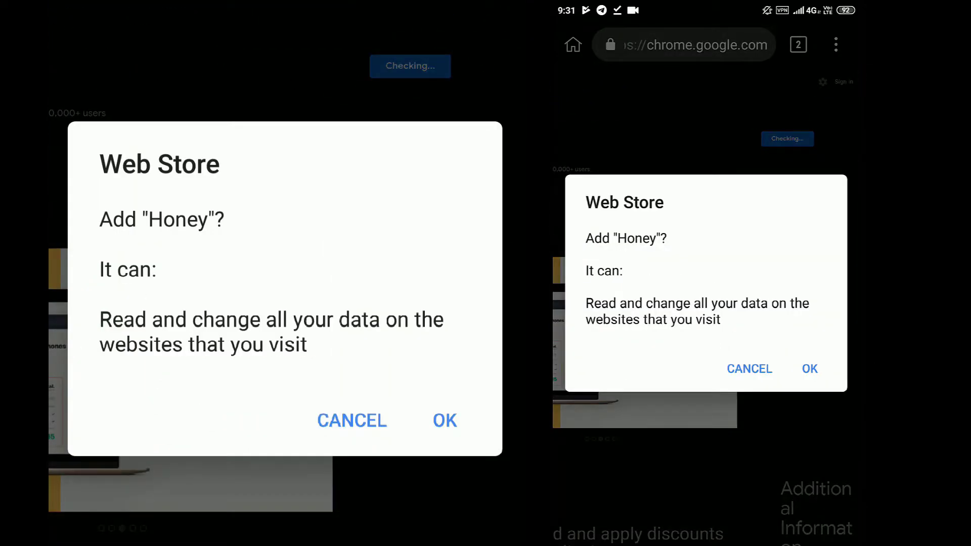
pyautogui.click(445, 421)
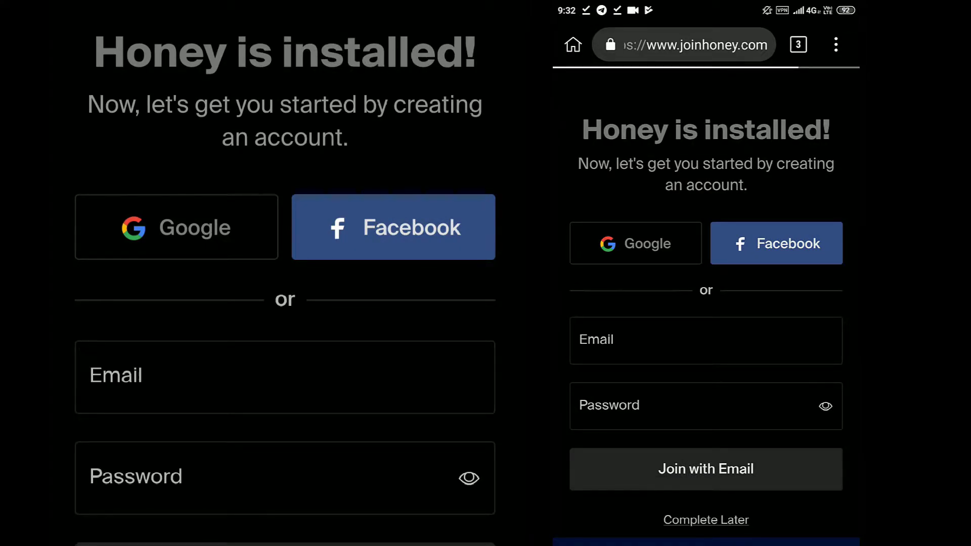
pyautogui.moveTo(646, 455)
pyautogui.mouseDown()
pyautogui.moveTo(646, 334)
pyautogui.moveTo(646, 450)
pyautogui.moveTo(796, 144)
pyautogui.mouseUp()
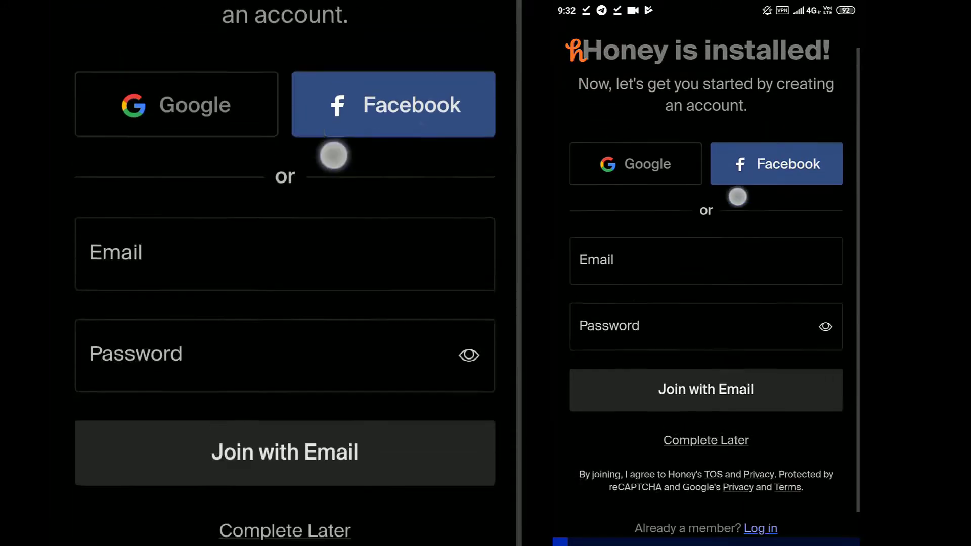
pyautogui.moveTo(717, 220); pyautogui.dragTo(635, 414)
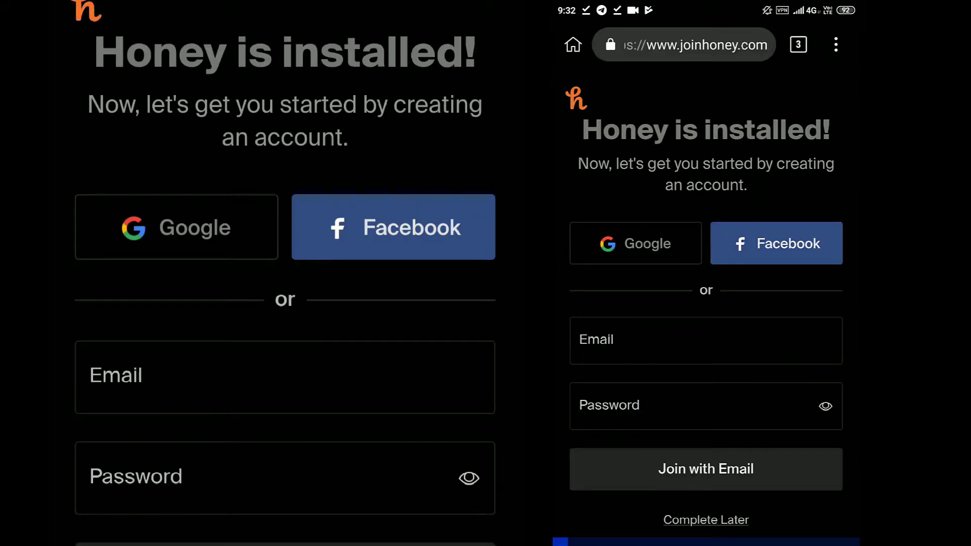
# - Open the Extensions page and review Honey's details (version 11.5.0, 7.4 MB) before returning
pyautogui.click(835, 45)
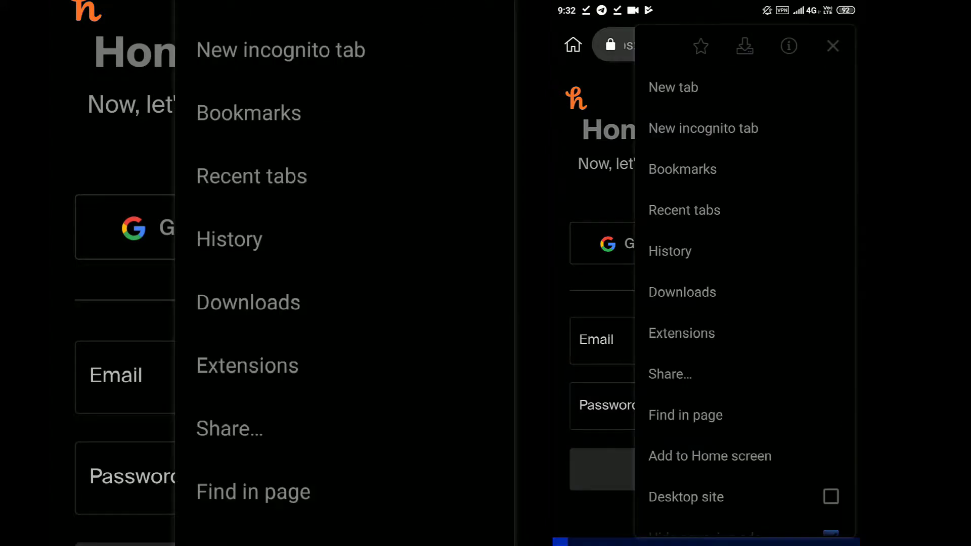
pyautogui.click(682, 333)
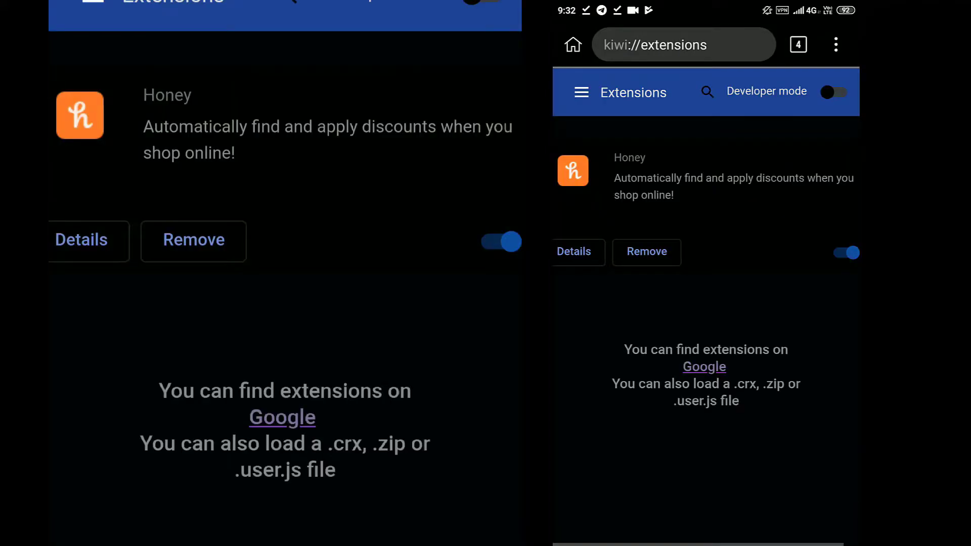
pyautogui.click(574, 252)
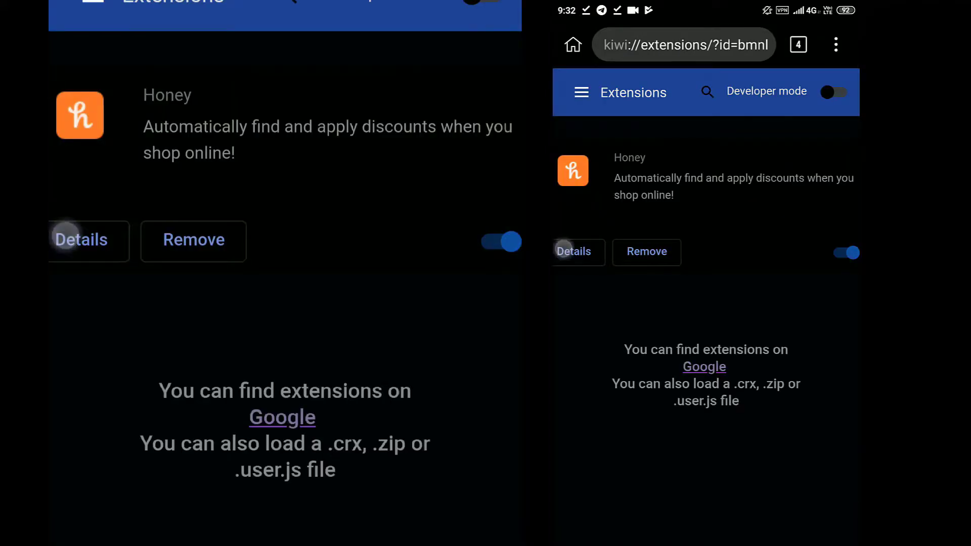
pyautogui.scroll(-3, 813, 304)
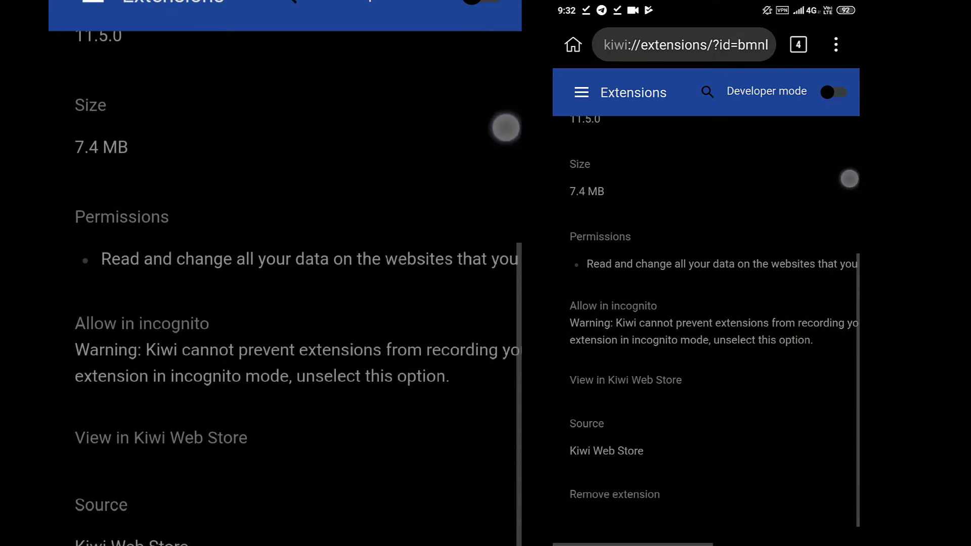
pyautogui.scroll(-2, 813, 303)
pyautogui.scroll(5, 749, 304)
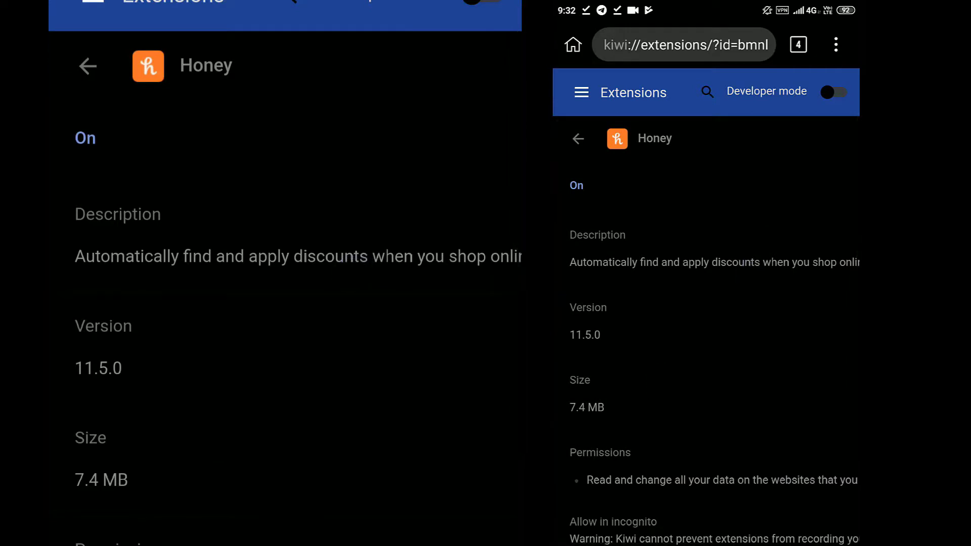
pyautogui.click(578, 138)
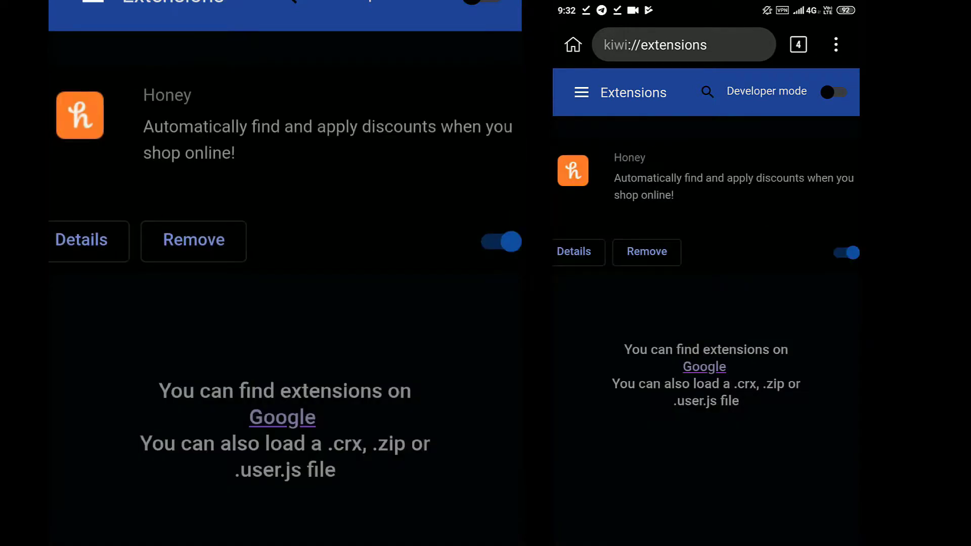
# - Reopen Honey's details, then switch back to Kiwi and enter the Chrome Web Store address
pyautogui.click(573, 251)
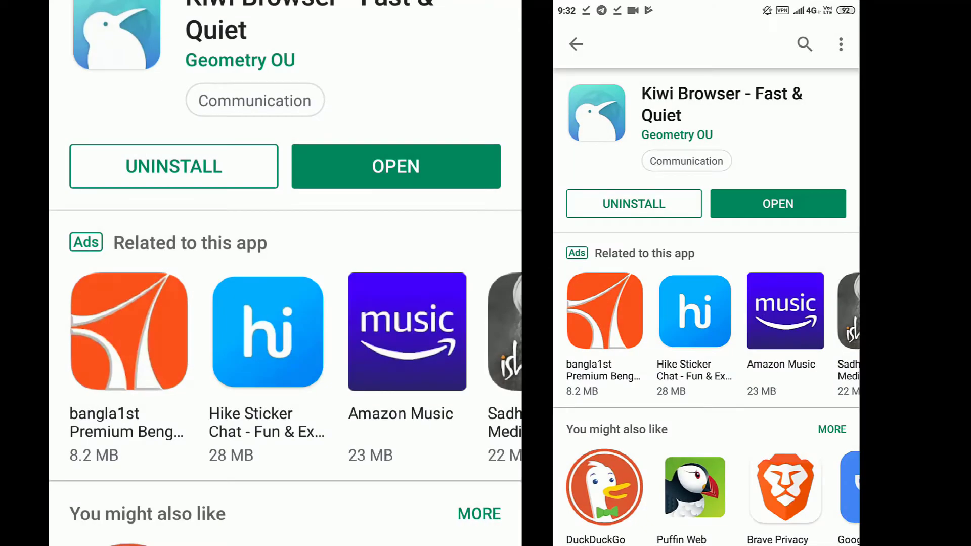
pyautogui.hotkey('alt', 'Tab')
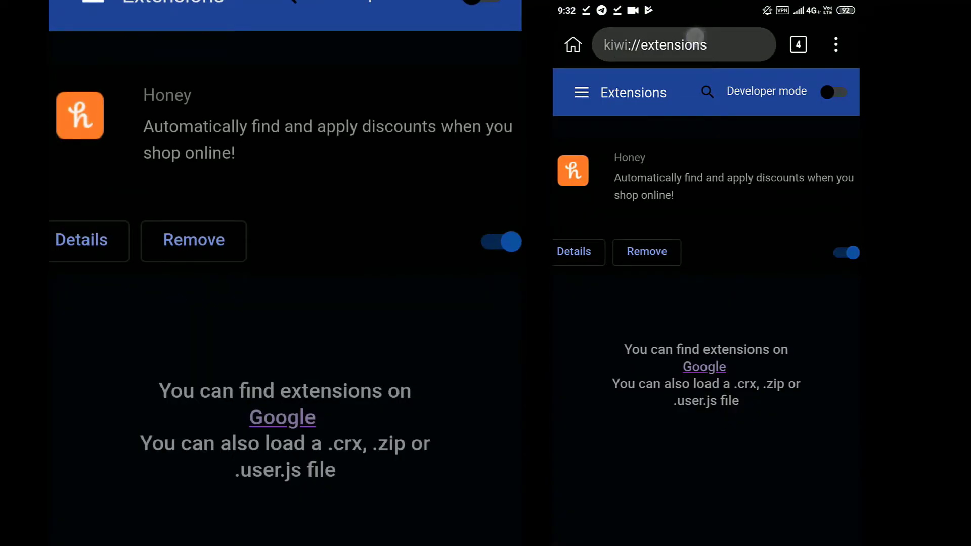
pyautogui.click(655, 45)
pyautogui.write('exten')
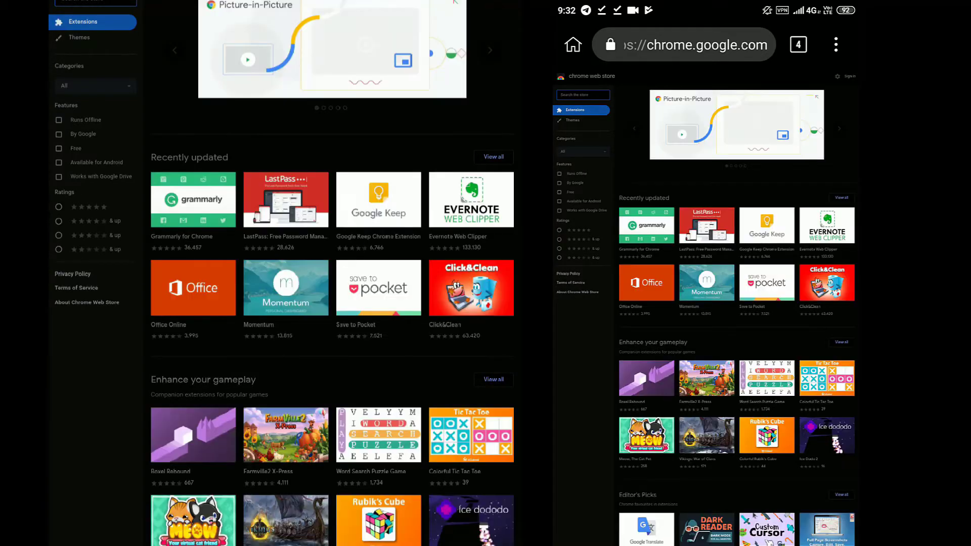
pyautogui.scroll(5, 614, 325)
# - Zoom into the Pinterest Save Button store page and add the extension to the browser
pyautogui.moveTo(683, 380); pyautogui.dragTo(614, 325)
pyautogui.scroll(-8, 614, 324)
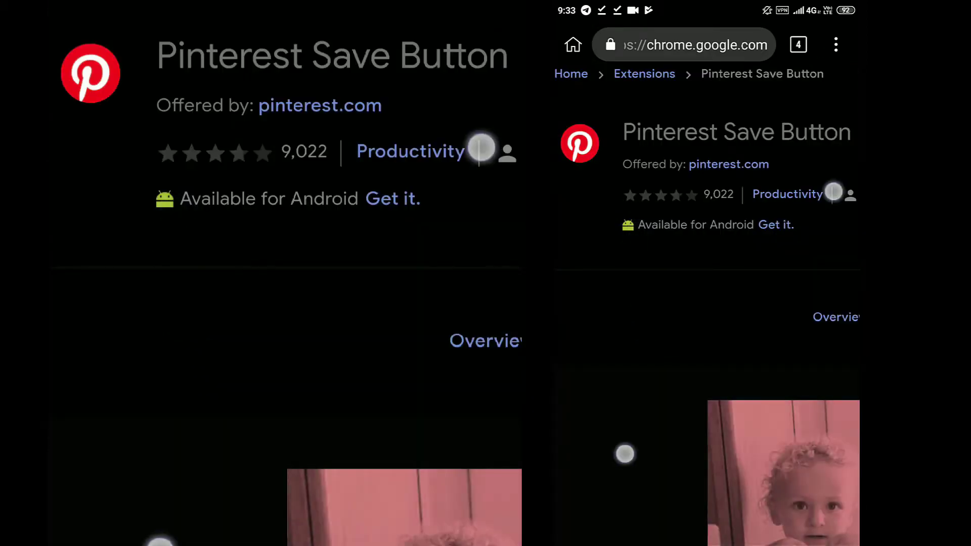
pyautogui.click(827, 113)
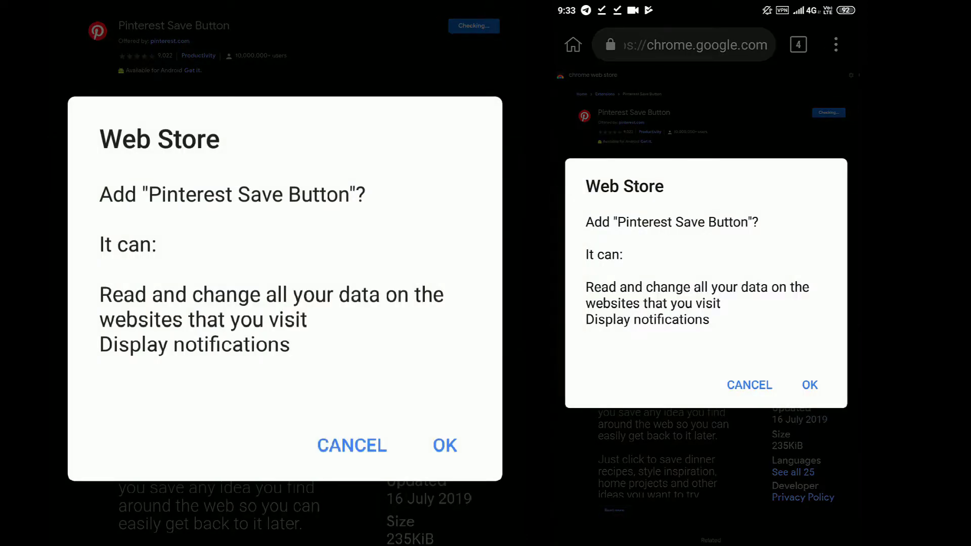
pyautogui.click(810, 385)
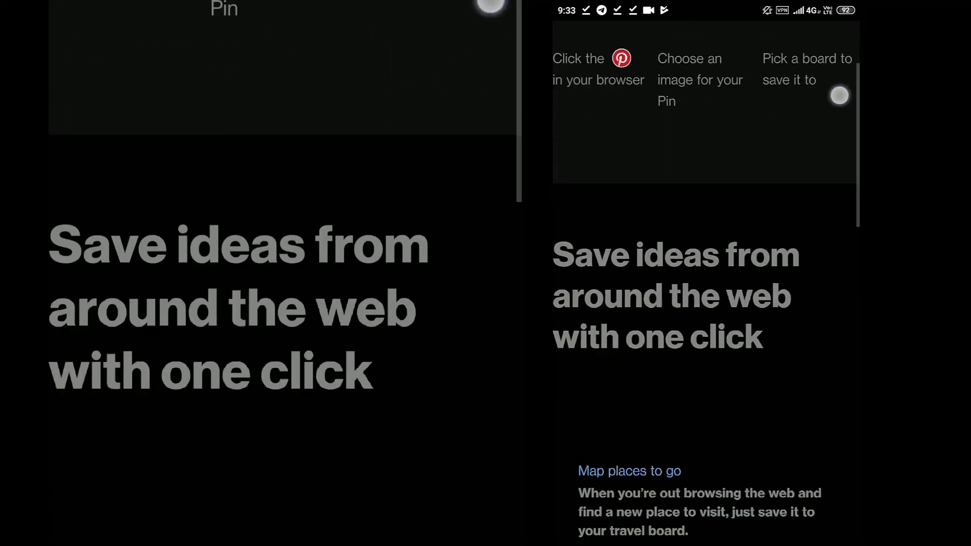
pyautogui.scroll(-3, 774, 251)
pyautogui.scroll(10, 706, 228)
# - Go to the installed extensions page from the browser's three-dot menu
pyautogui.click(839, 46)
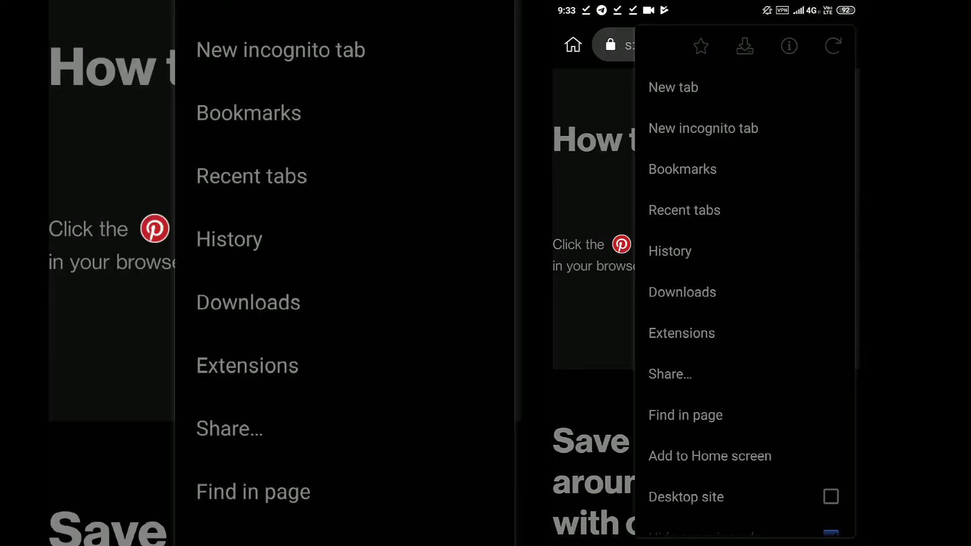
pyautogui.click(592, 304)
pyautogui.scroll(-5, 706, 265)
pyautogui.scroll(2, 706, 228)
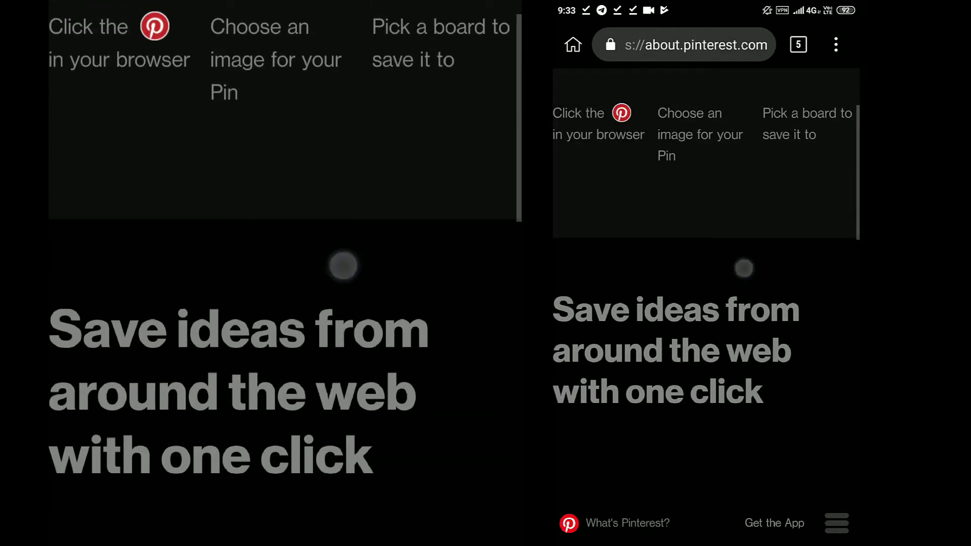
pyautogui.click(835, 45)
pyautogui.click(684, 331)
pyautogui.scroll(-1, 805, 251)
# - Search for Reddit from the address bar using the Reddit suggestion
pyautogui.click(683, 45)
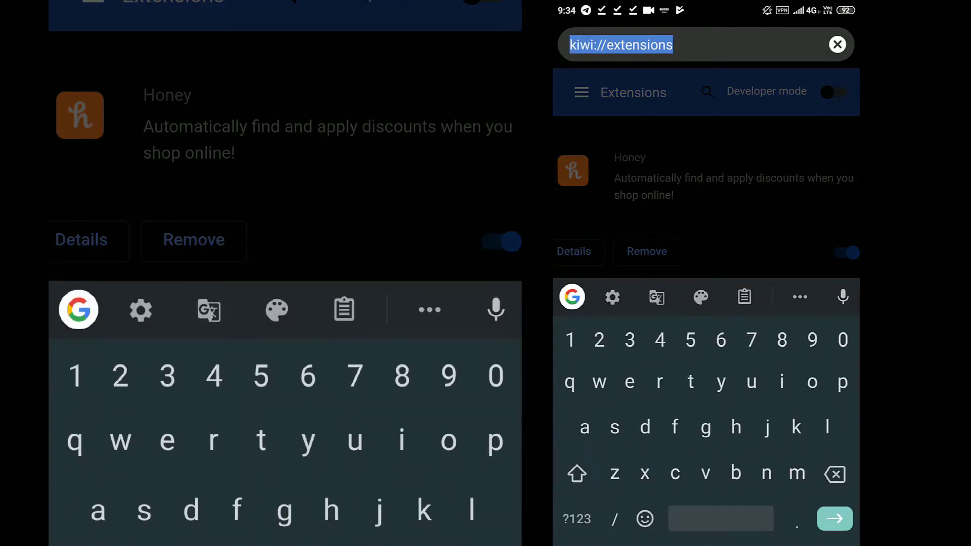
pyautogui.write('r')
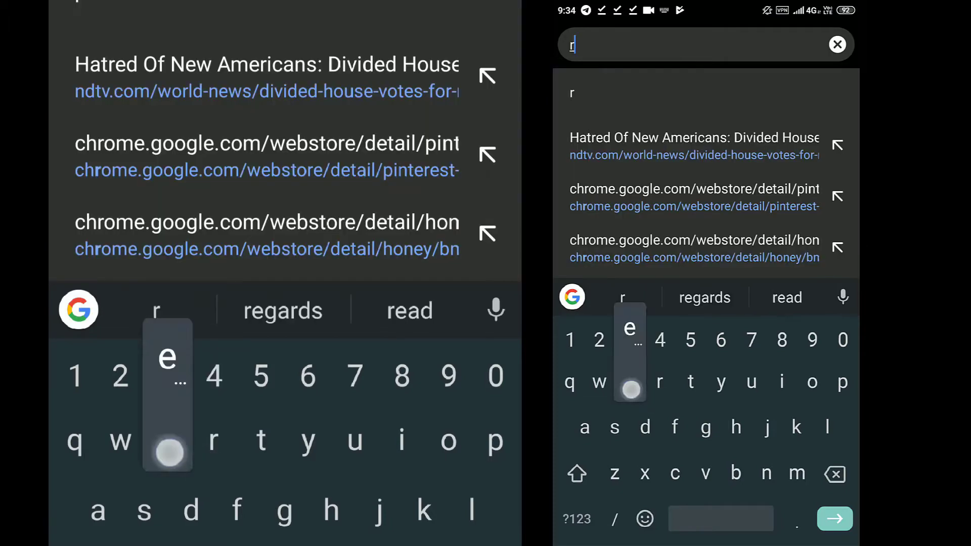
pyautogui.write('eddut')
pyautogui.click(703, 297)
pyautogui.press('Return')
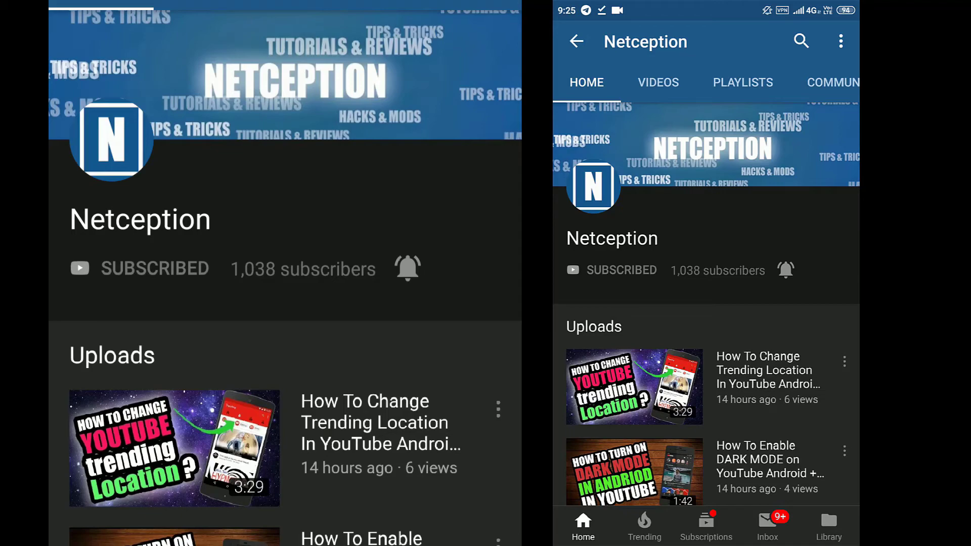
pyautogui.scroll(-5, 706, 342)
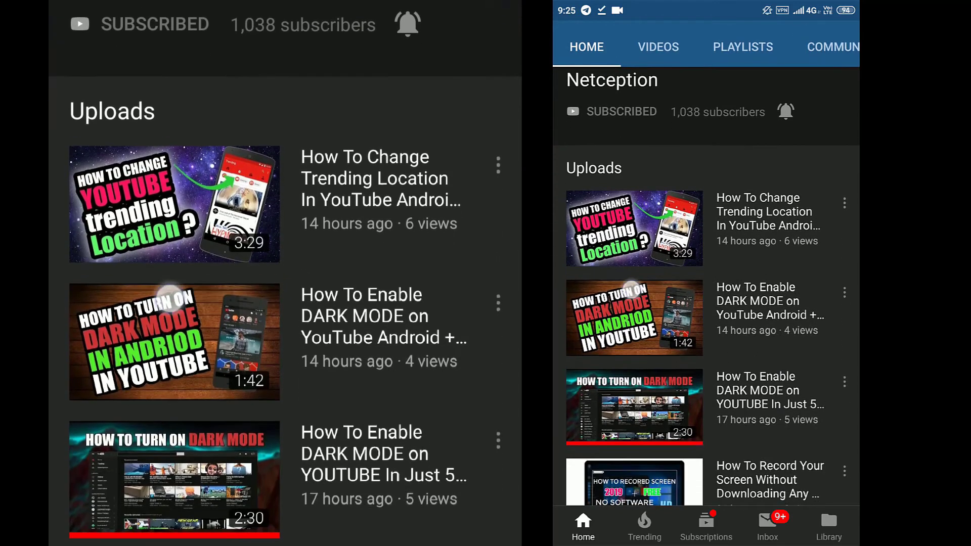
pyautogui.scroll(-2, 706, 304)
pyautogui.scroll(6, 706, 304)
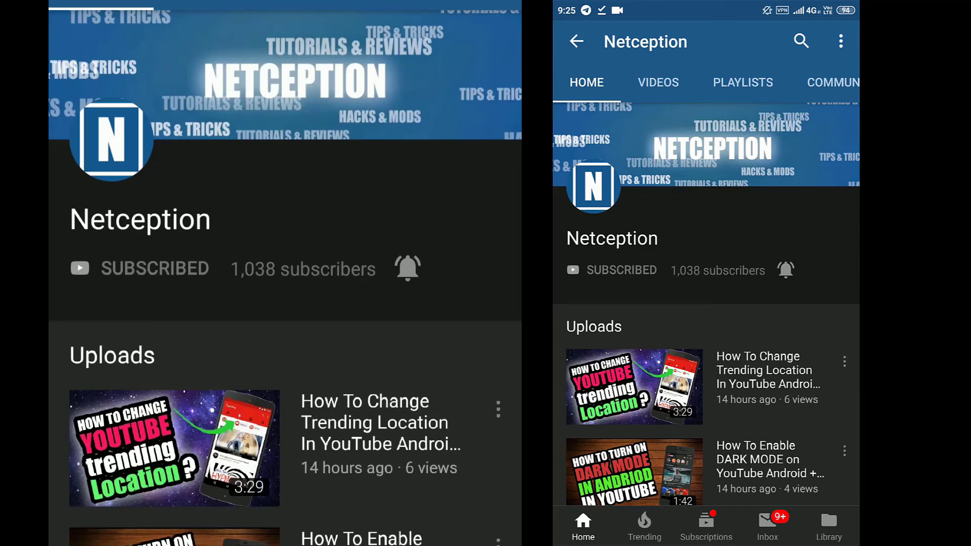